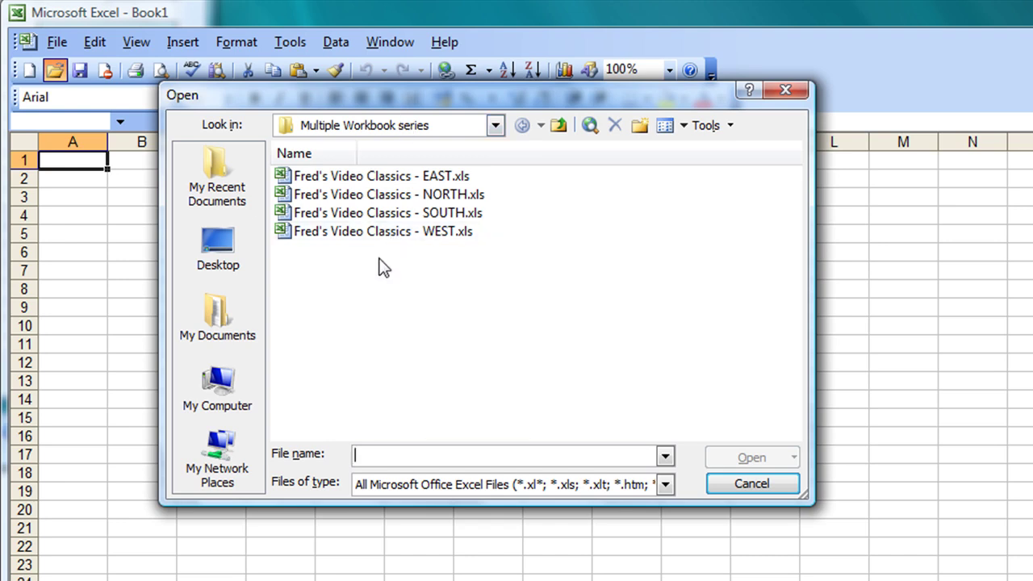
Select the EAST, SOUTH, NORTH and WEST Fred's Video Classics workbooks together in the file list
{"action": "left_click", "coordinate": [450, 290]}
{"action": "left_click_drag", "start_coordinate": [445, 282], "coordinate": [279, 169]}
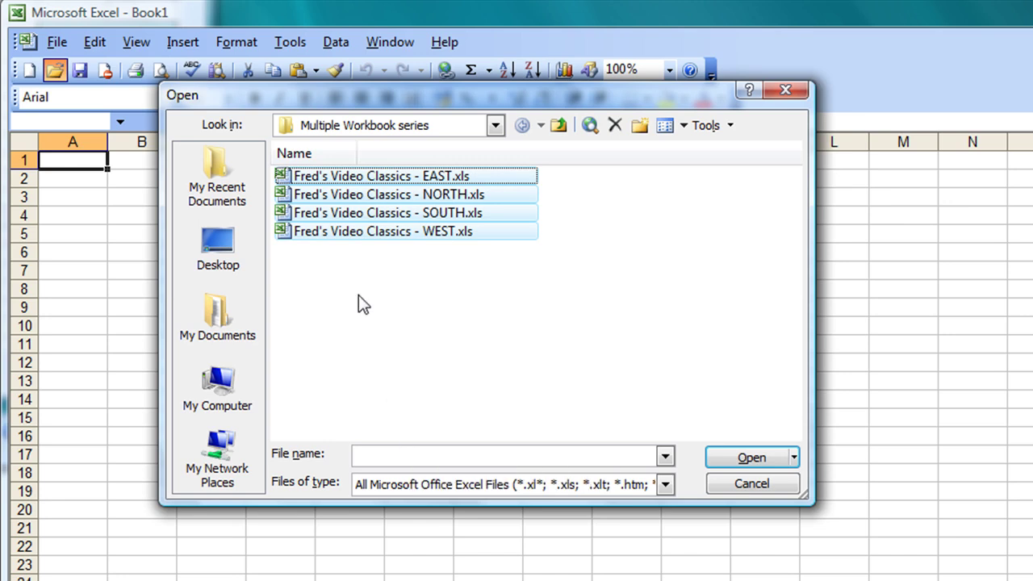
{"action": "left_click", "coordinate": [481, 323]}
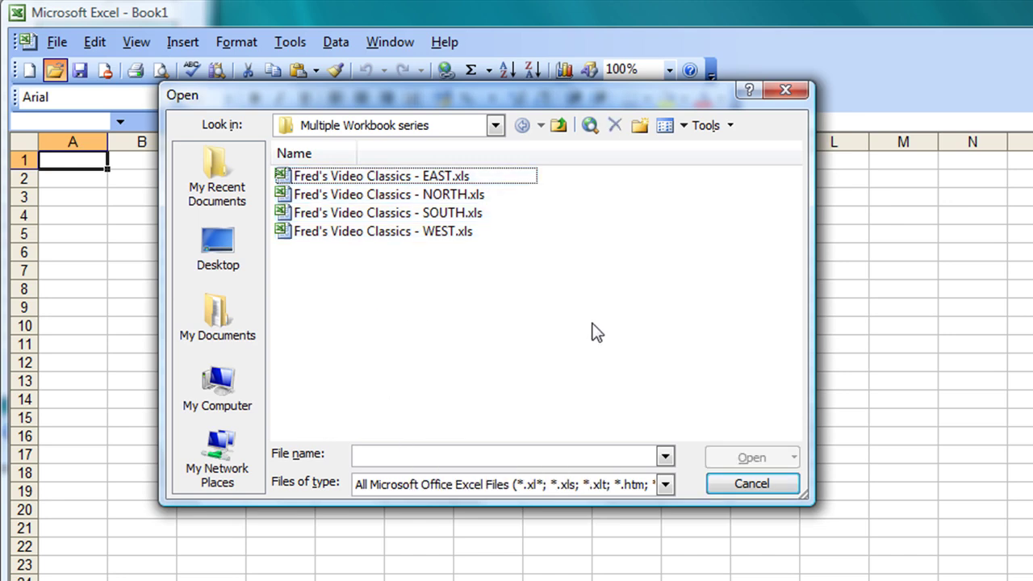
{"action": "key", "text": "ctrl+a"}
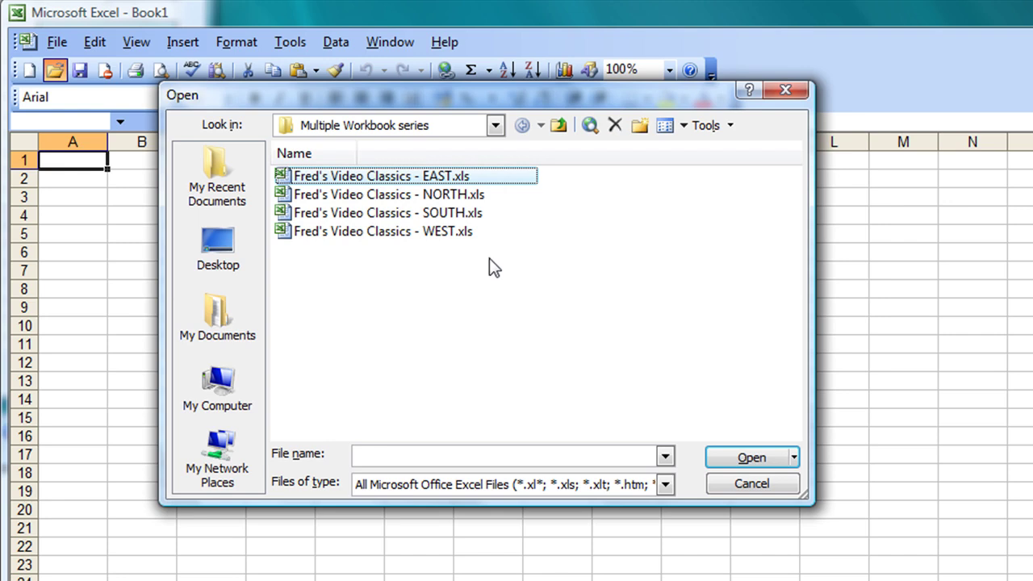
{"action": "left_click", "coordinate": [387, 237], "text": "shift"}
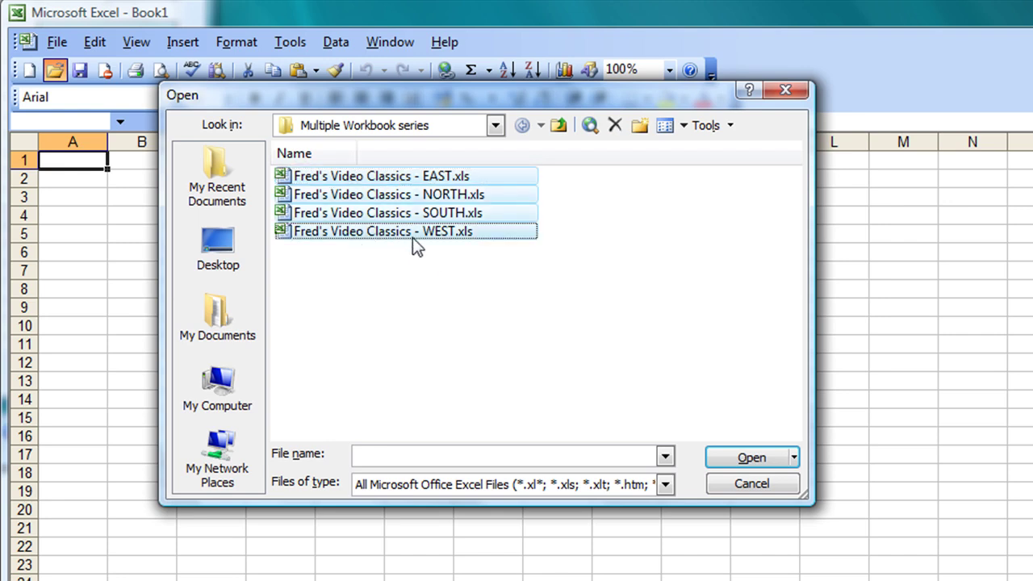
{"action": "left_click", "coordinate": [615, 319]}
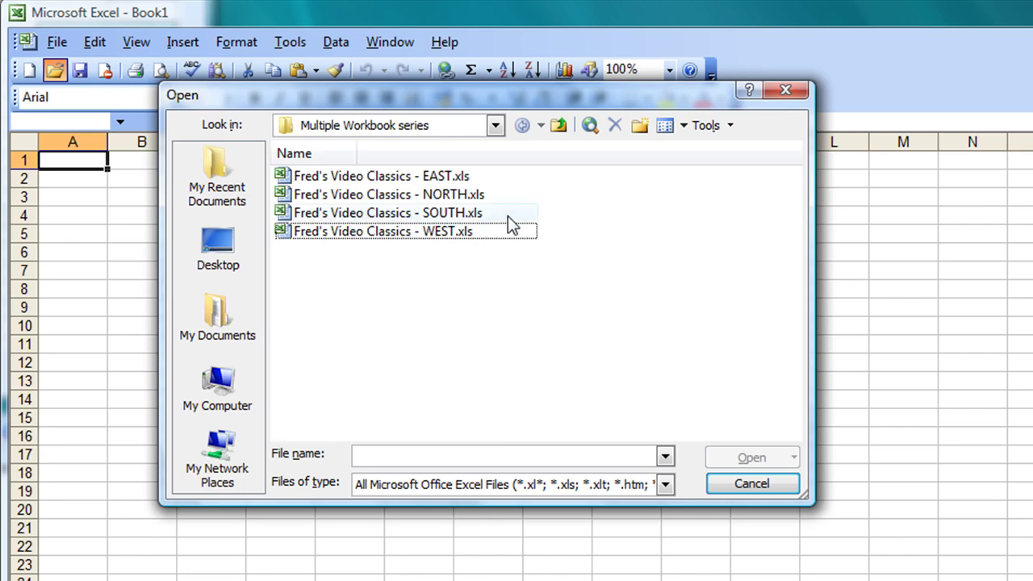
{"action": "left_click", "coordinate": [323, 178]}
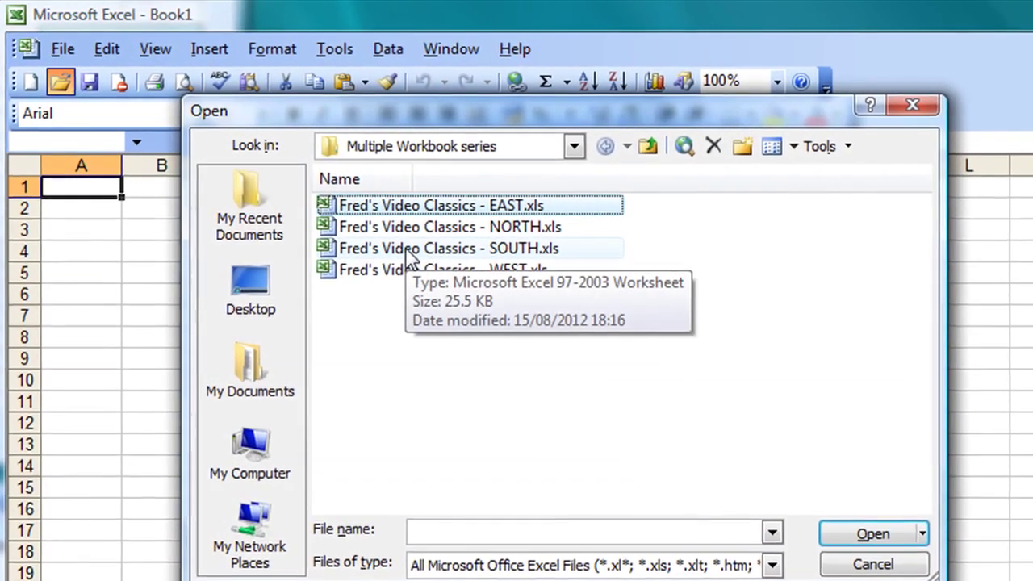
{"action": "left_click", "coordinate": [412, 254], "text": "ctrl"}
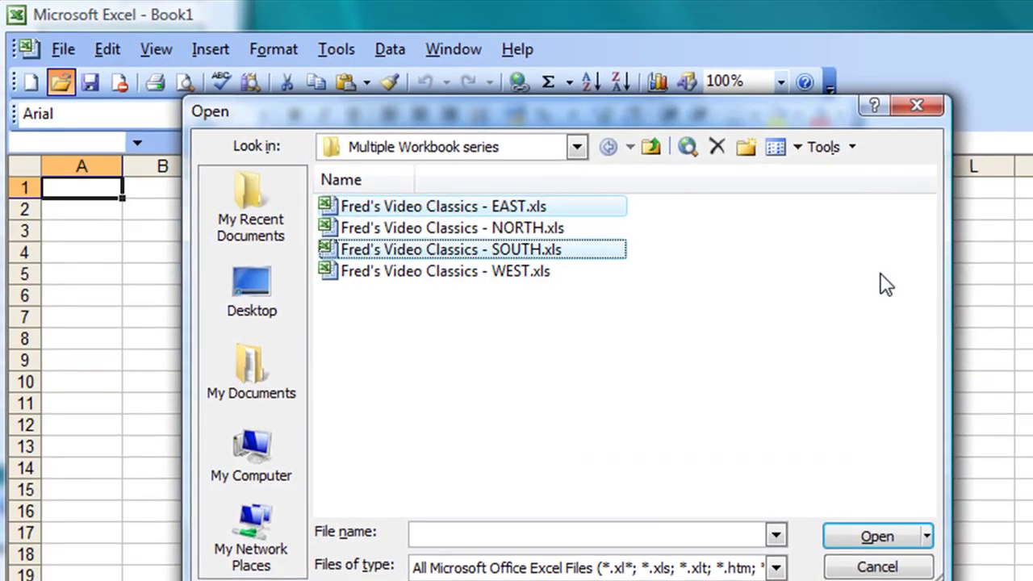
{"action": "left_click", "coordinate": [412, 232], "text": "ctrl"}
{"action": "left_click", "coordinate": [490, 275], "text": "ctrl"}
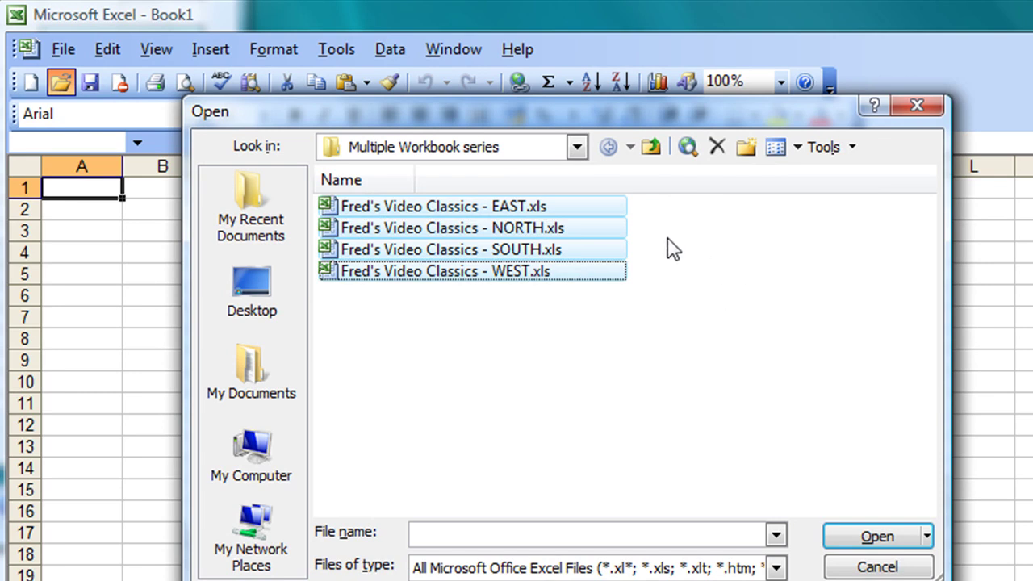
Open the four workbooks and review SOUTH.xls's Week2, Week3, Week4 and Summary sheets
{"action": "left_click", "coordinate": [856, 538]}
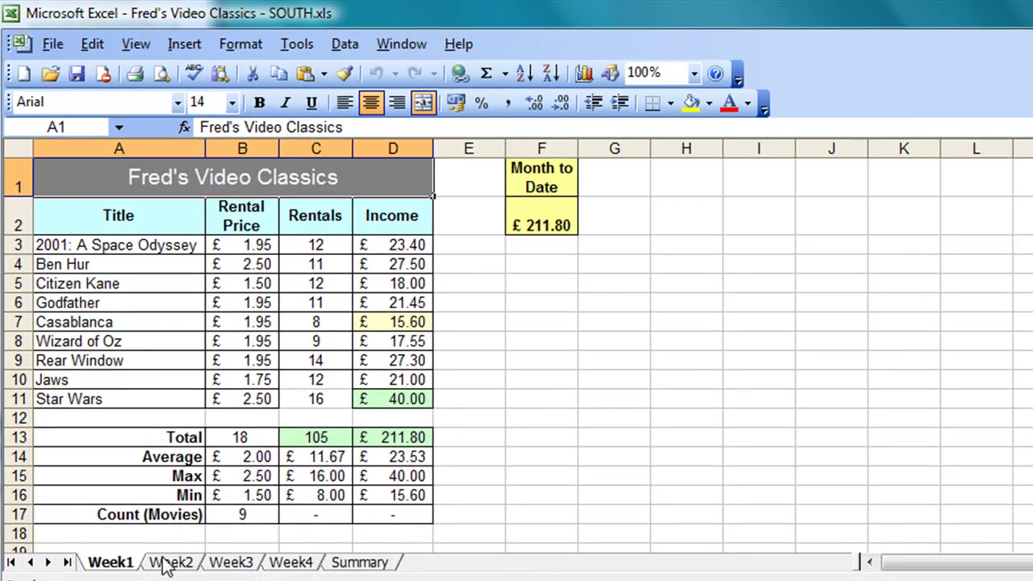
{"action": "left_click", "coordinate": [177, 576]}
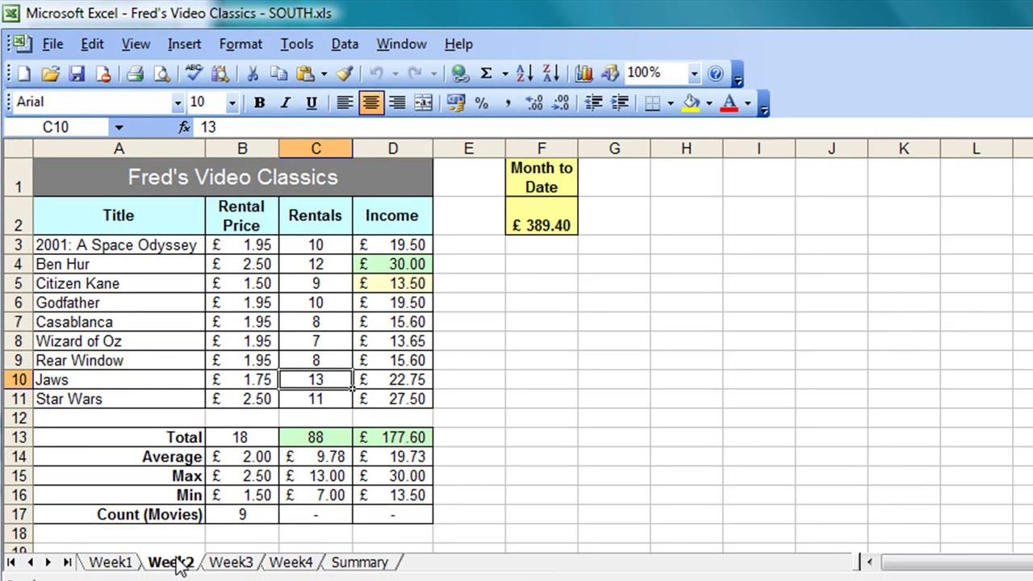
{"action": "left_click", "coordinate": [231, 564]}
{"action": "left_click", "coordinate": [299, 565]}
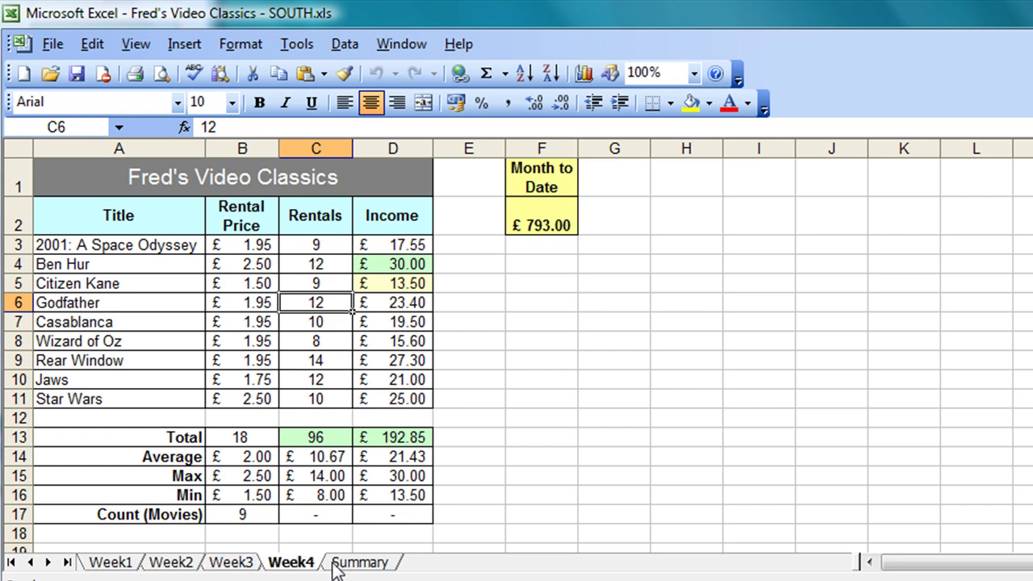
{"action": "left_click", "coordinate": [334, 565]}
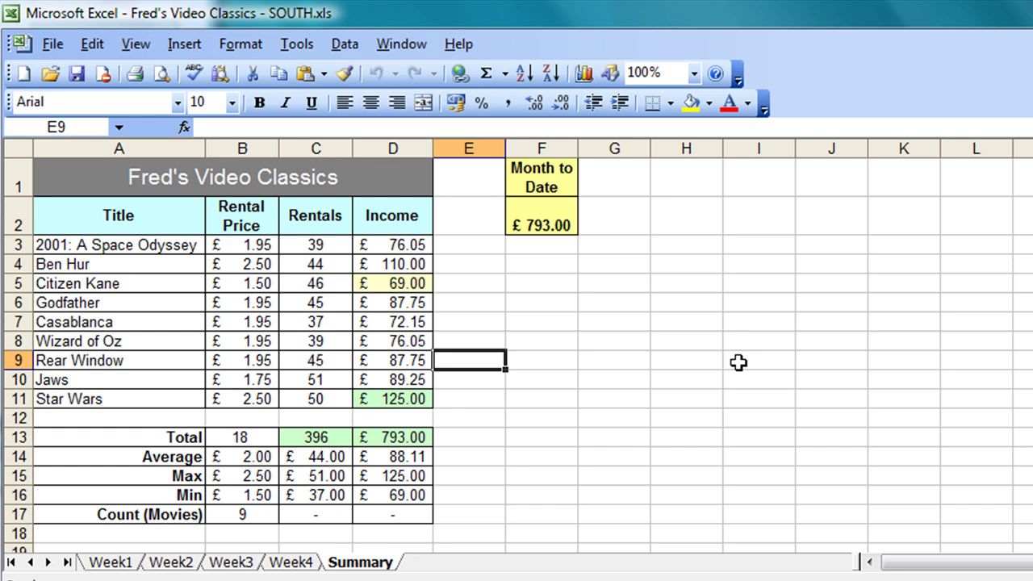
Cycle through the open NORTH, EAST, WEST and SOUTH workbooks with Ctrl+F6
{"action": "key", "text": "ctrl+F6"}
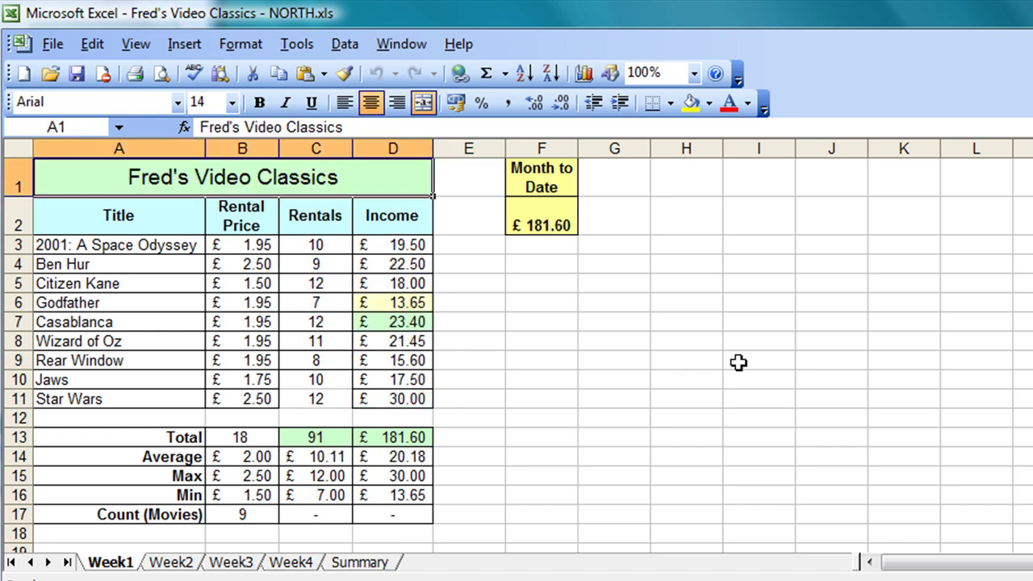
{"action": "key", "text": "ctrl+F6"}
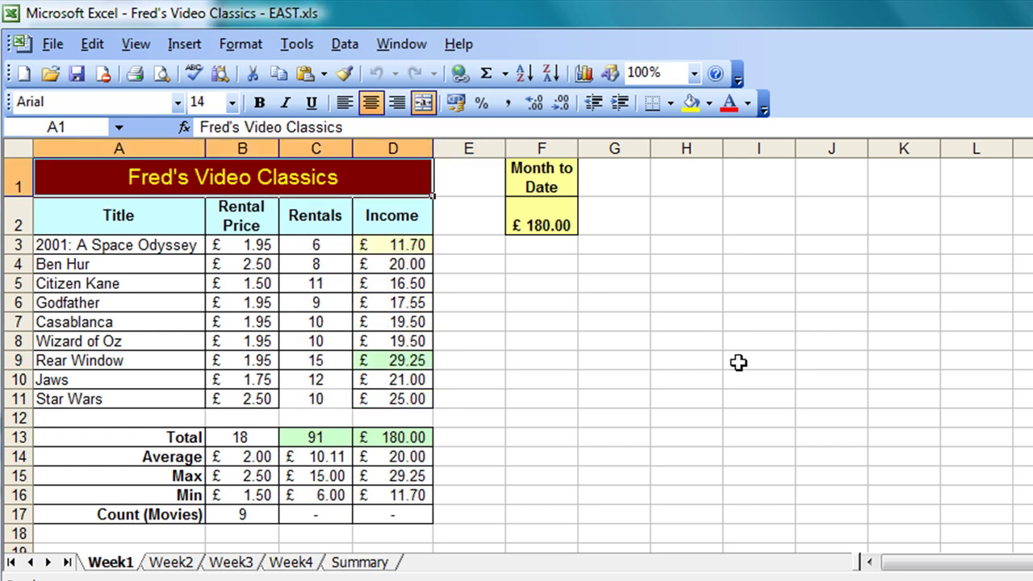
{"action": "key", "text": "ctrl+F6"}
{"action": "key", "text": "ctrl+F6"}
{"action": "key", "text": "ctrl+F6"}
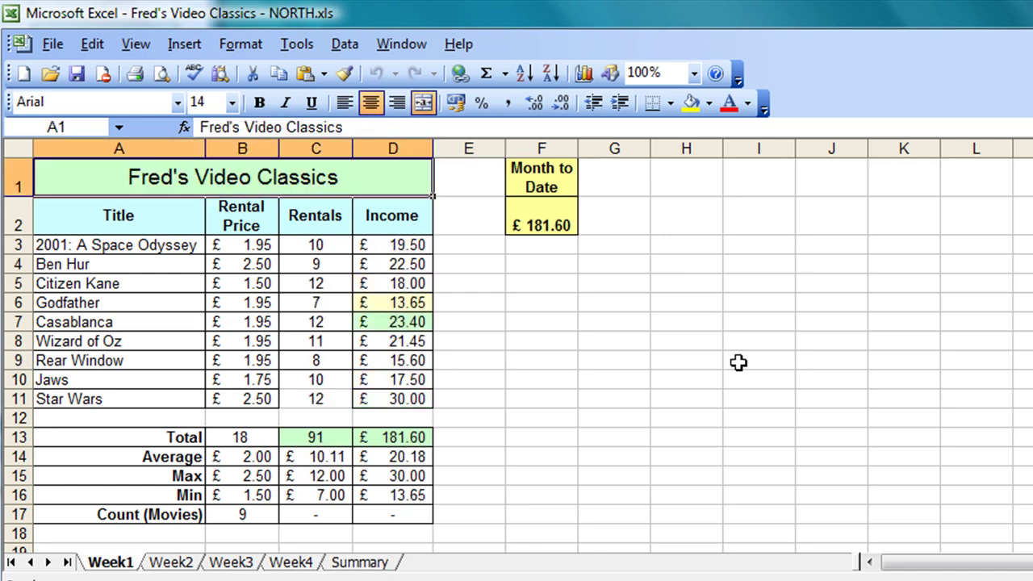
{"action": "key", "text": "ctrl+F6"}
{"action": "key", "text": "ctrl+F6"}
{"action": "key", "text": "ctrl+F6"}
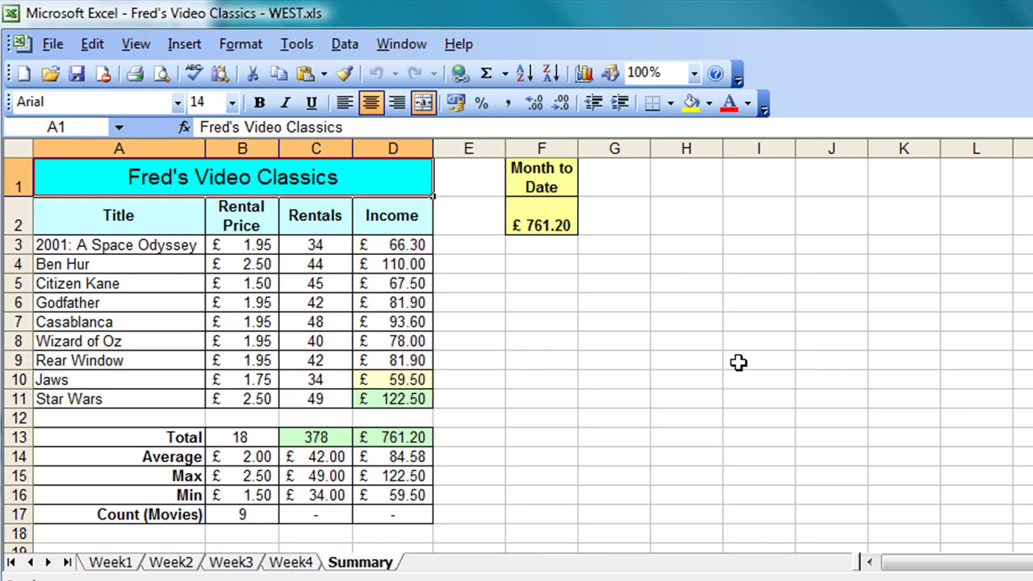
{"action": "key", "text": "ctrl+F6"}
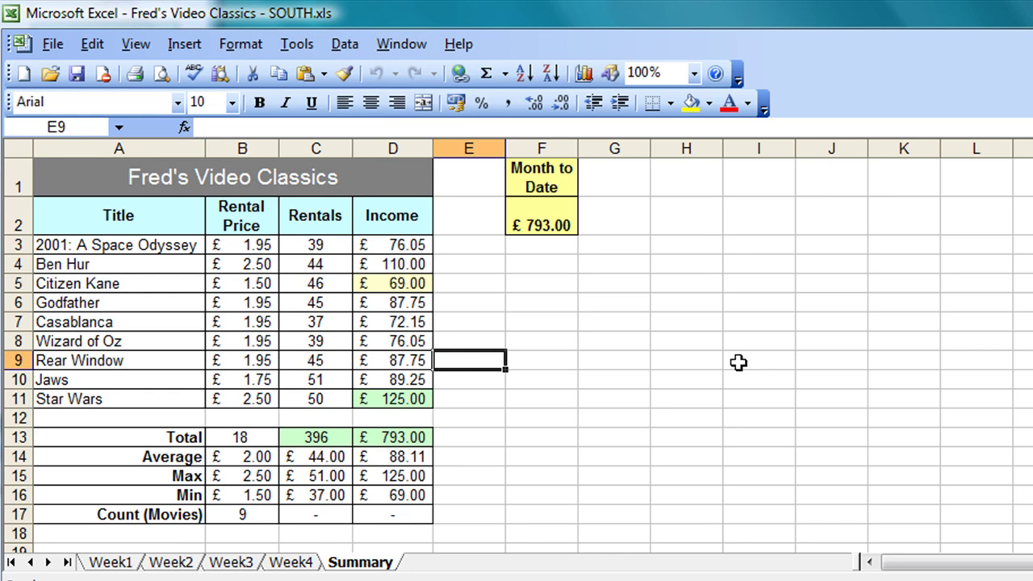
{"action": "key", "text": "ctrl+F6"}
{"action": "key", "text": "ctrl+F6"}
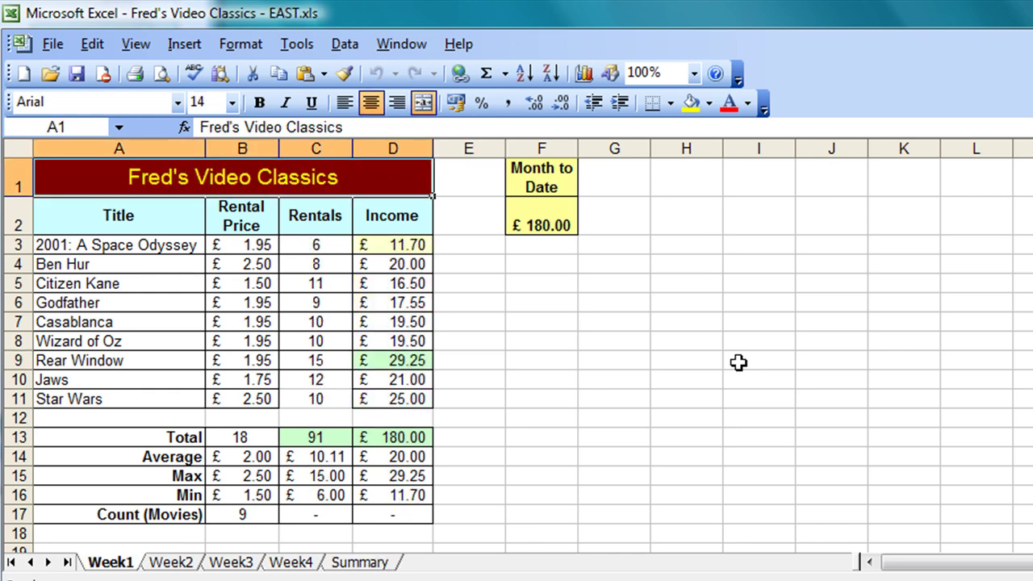
{"action": "key", "text": "ctrl+F6"}
{"action": "key", "text": "ctrl+F6"}
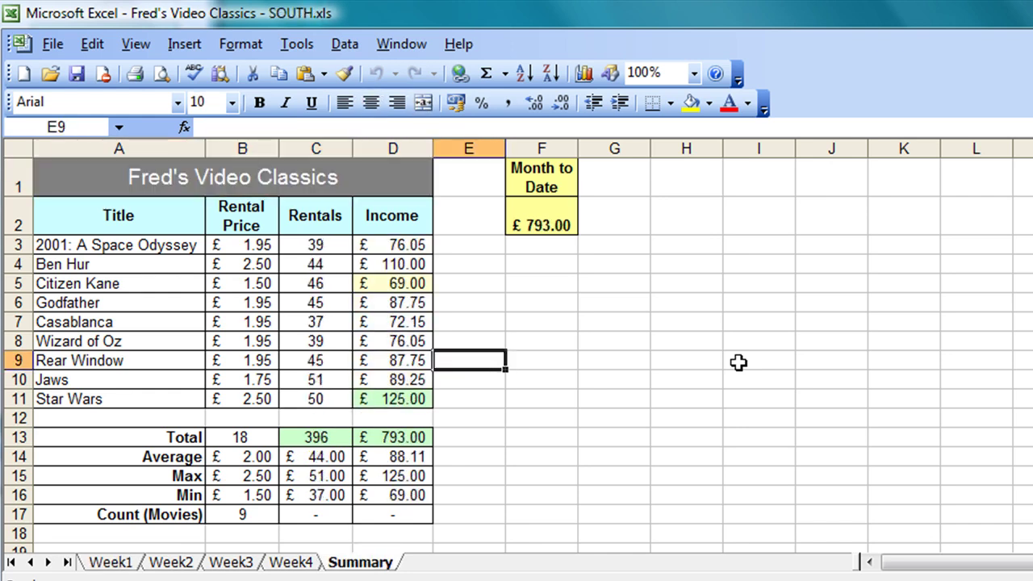
{"action": "key", "text": "ctrl+F6"}
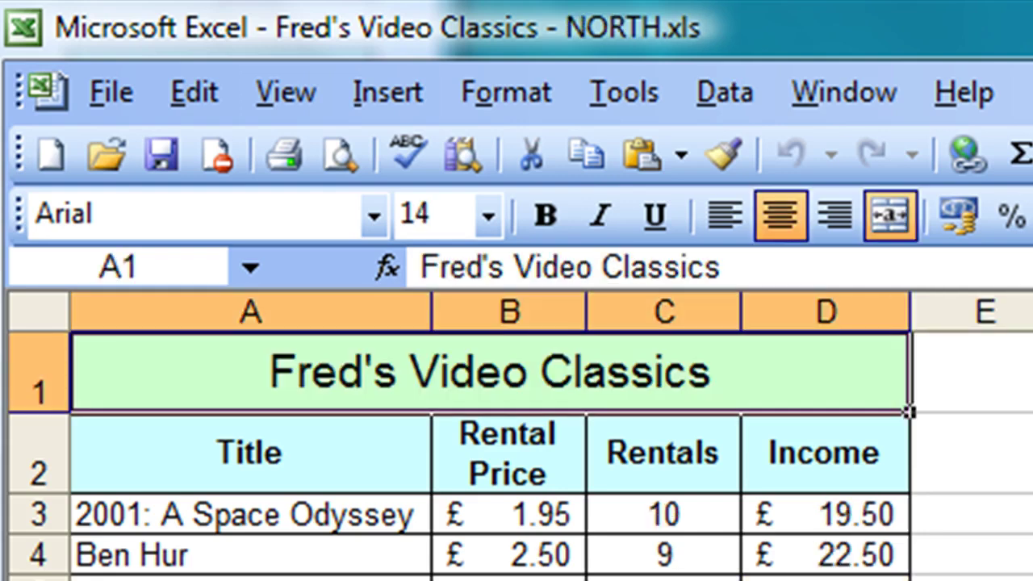
{"action": "key", "text": "ctrl+F6"}
{"action": "key", "text": "ctrl+F6"}
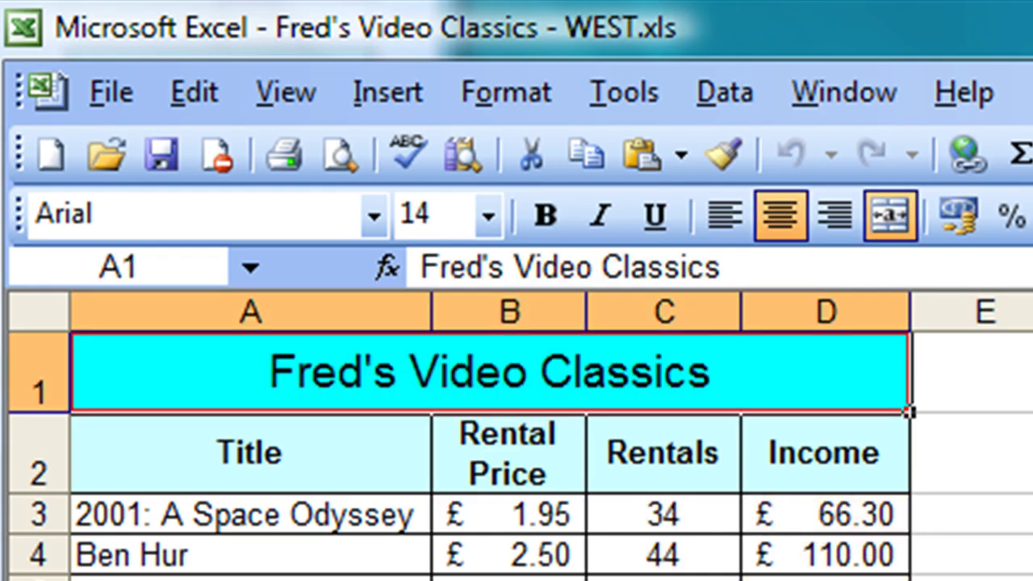
{"action": "key", "text": "ctrl+F6"}
{"action": "key", "text": "ctrl+F6"}
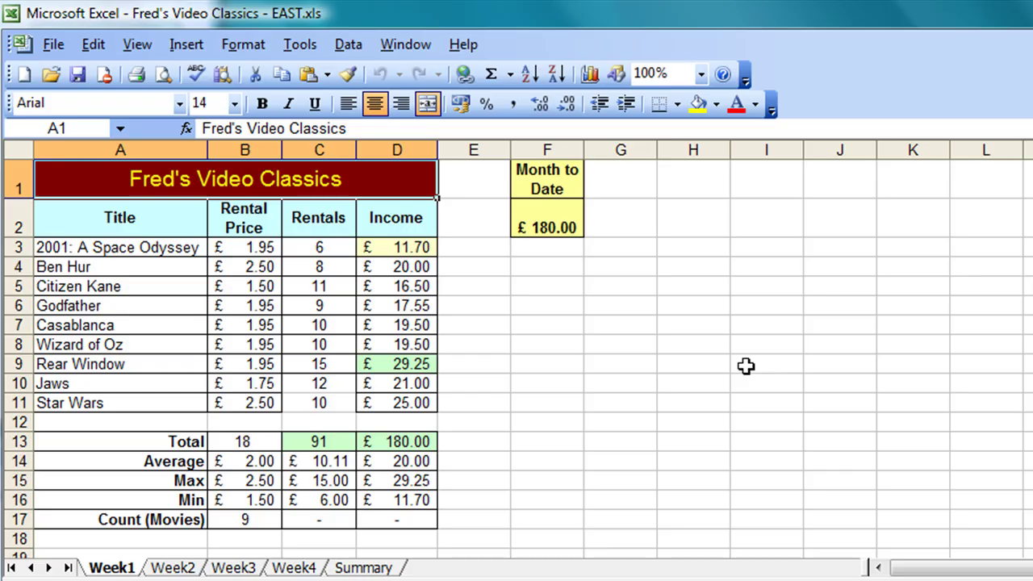
Use the Window menu to bring SOUTH.xls forward, then WEST.xls on its Summary sheet
{"action": "left_click", "coordinate": [388, 52]}
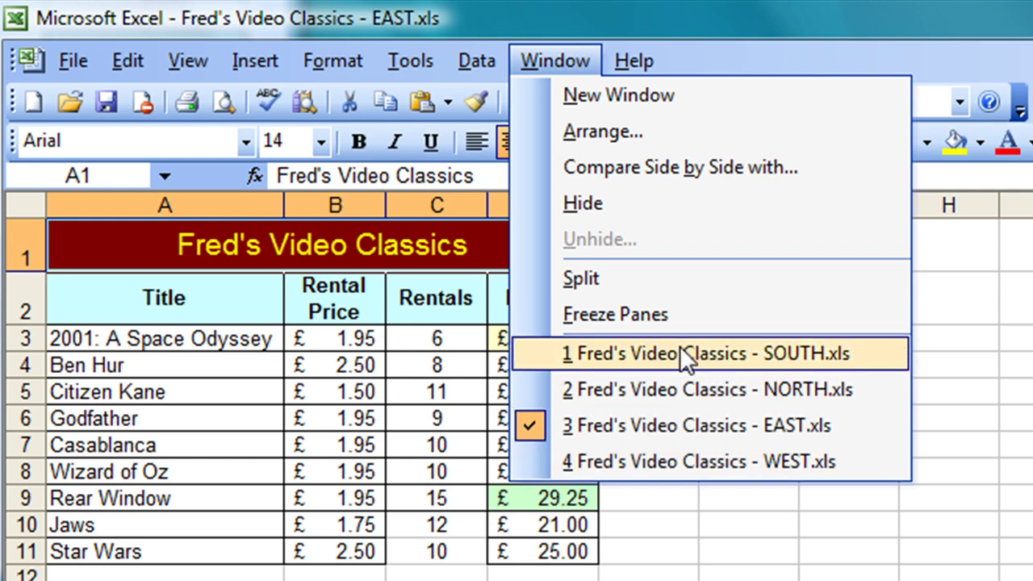
{"action": "left_click", "coordinate": [680, 354]}
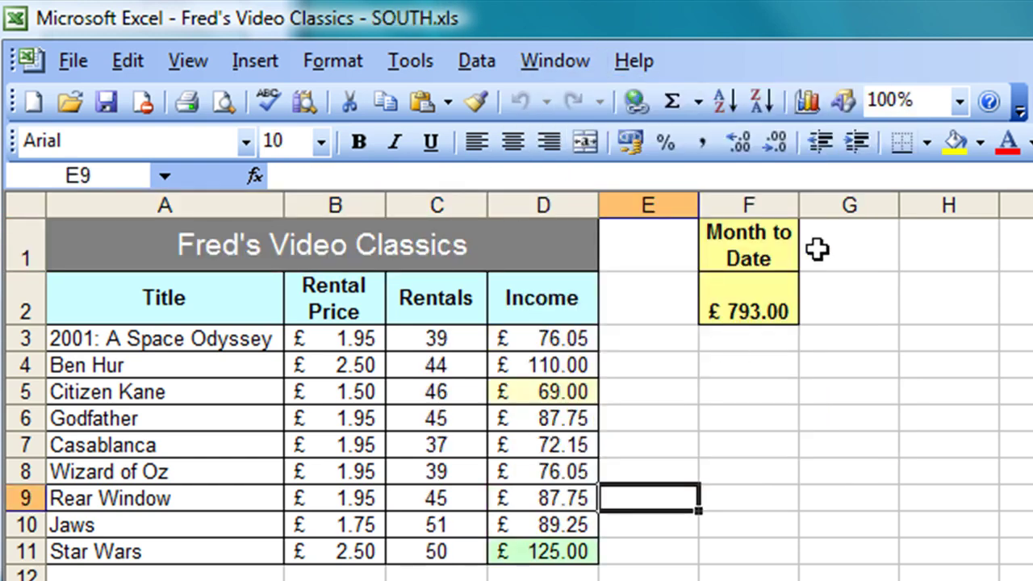
{"action": "left_click", "coordinate": [561, 61]}
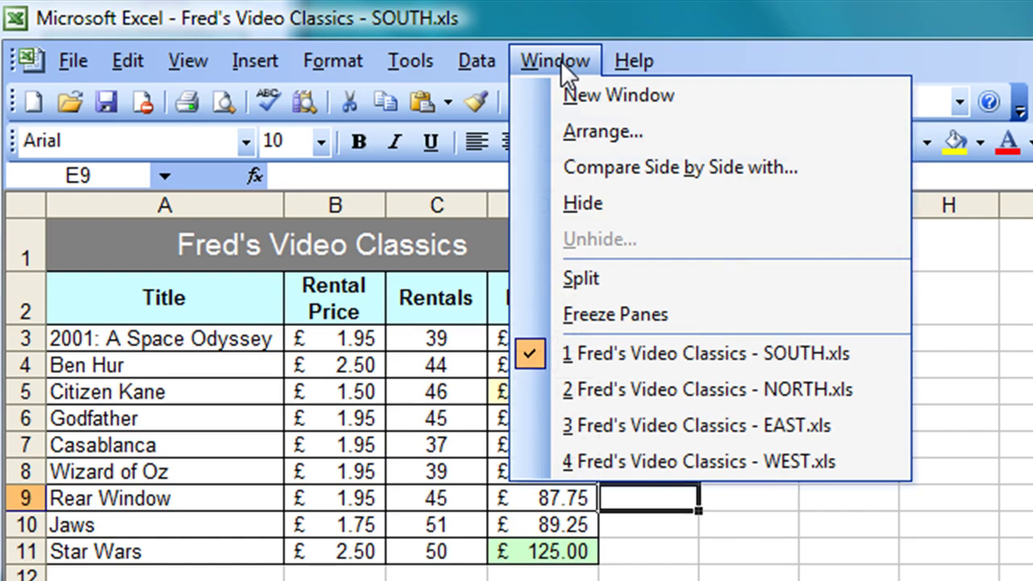
{"action": "key", "text": "4"}
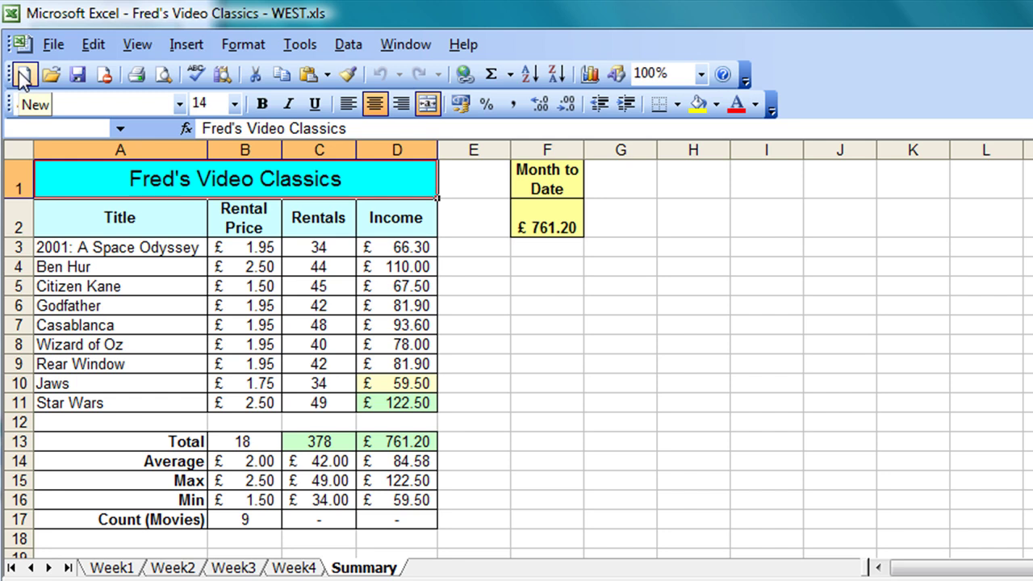
Create Book2, copy WEST.xls's entire Summary sheet, and return to blank Book2
{"action": "left_click", "coordinate": [22, 76]}
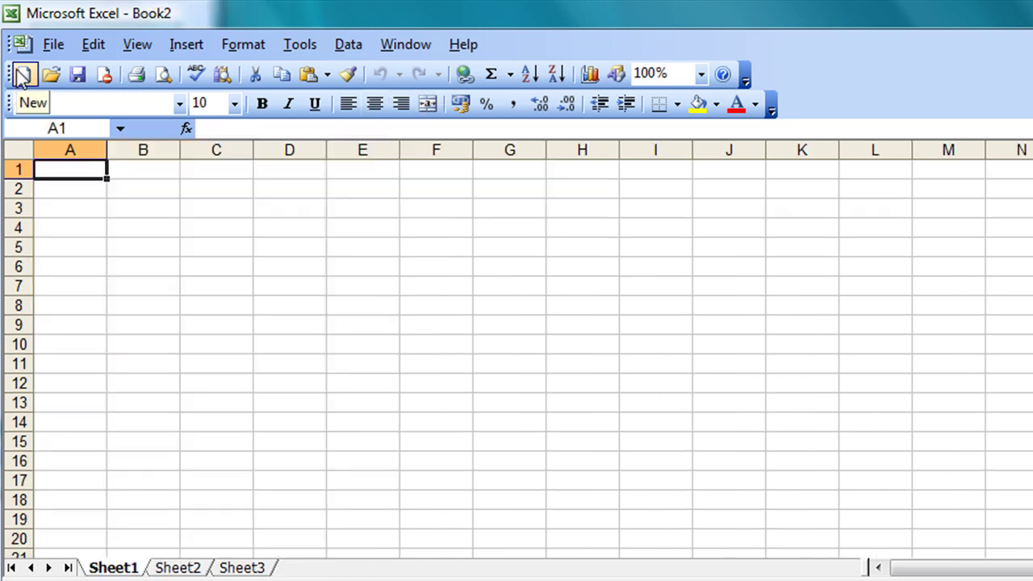
{"action": "key", "text": "ctrl+w"}
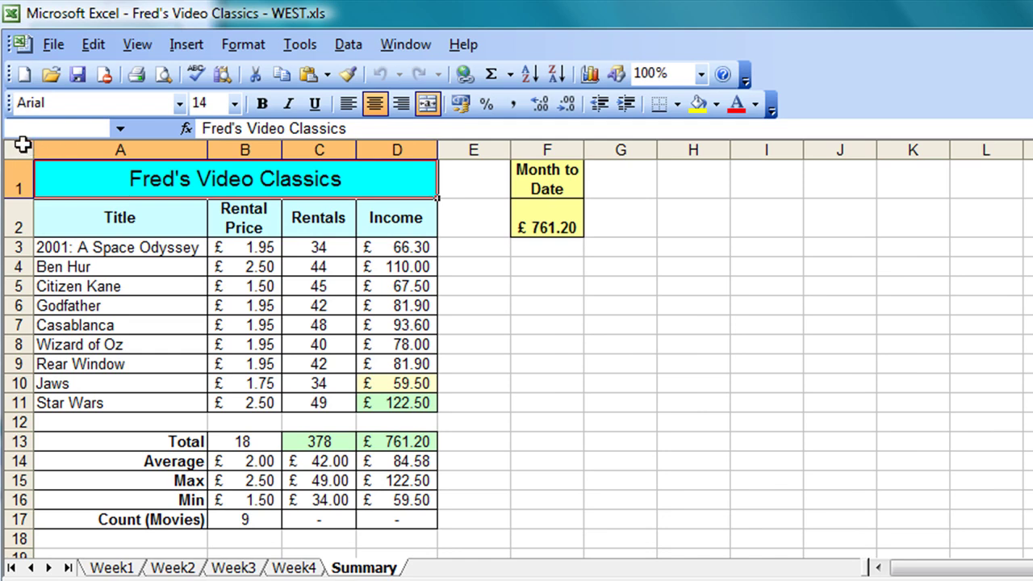
{"action": "left_click", "coordinate": [22, 152]}
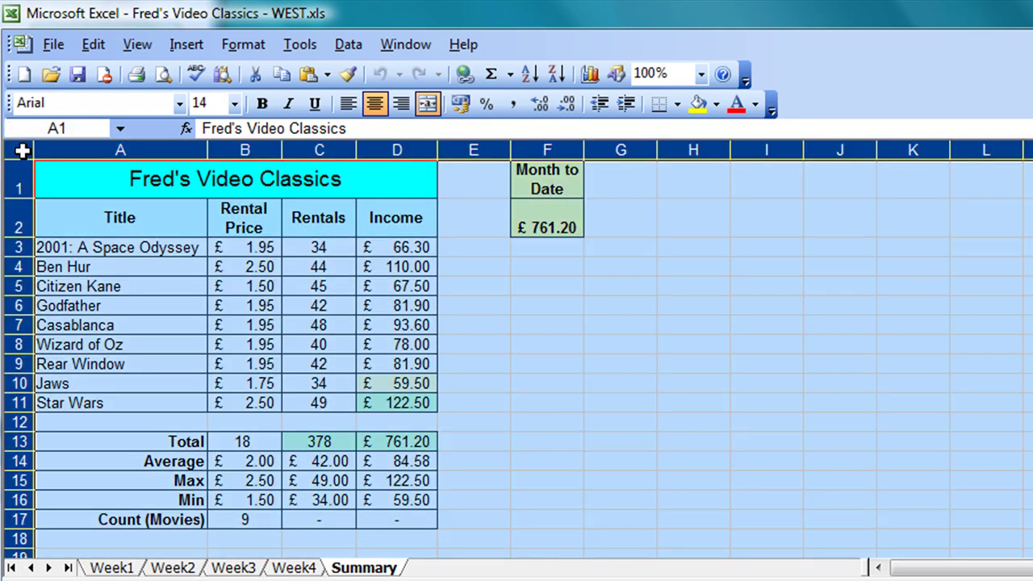
{"action": "right_click", "coordinate": [50, 169]}
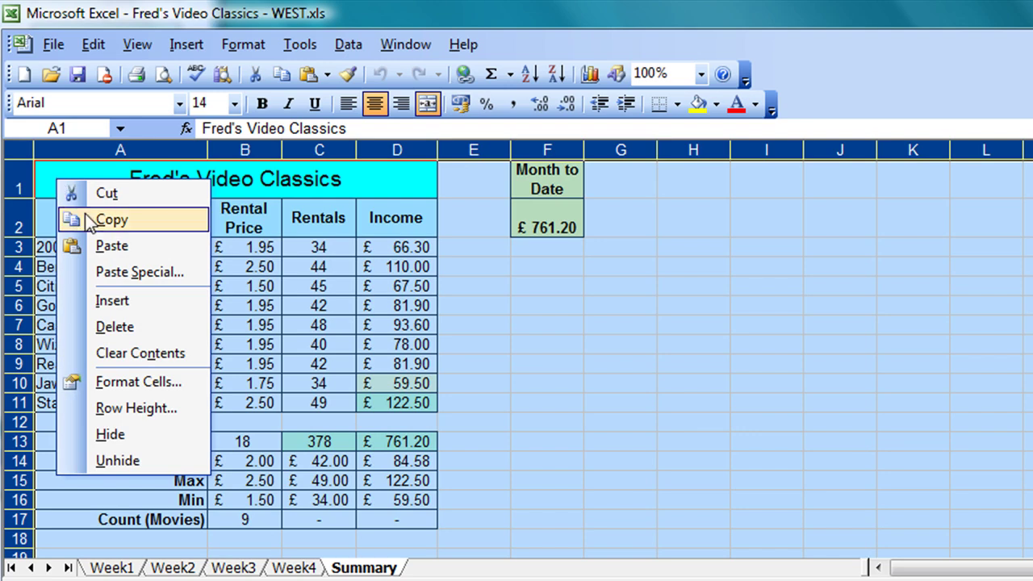
{"action": "left_click", "coordinate": [85, 214]}
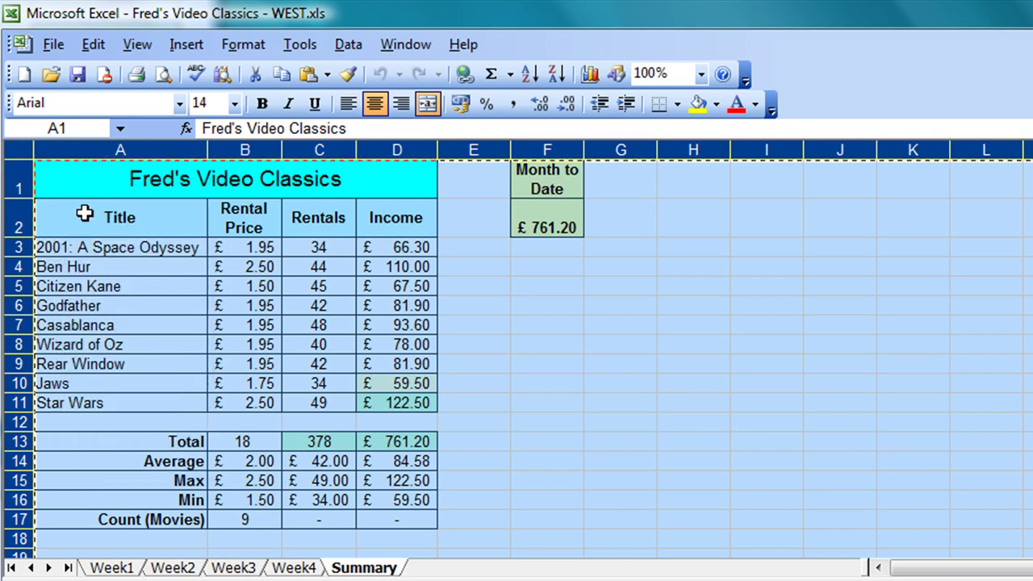
{"action": "left_click", "coordinate": [397, 46]}
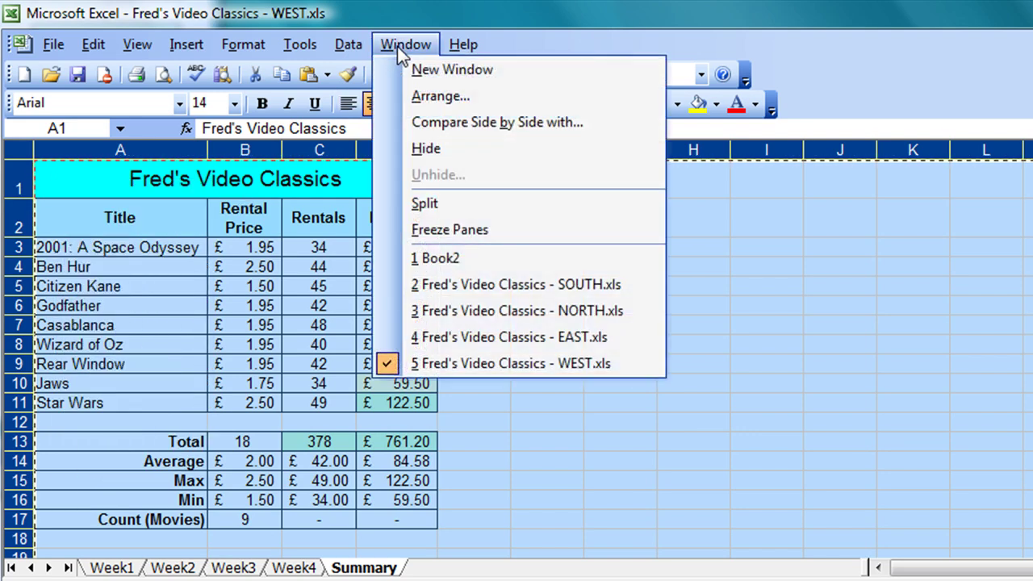
{"action": "left_click", "coordinate": [457, 260]}
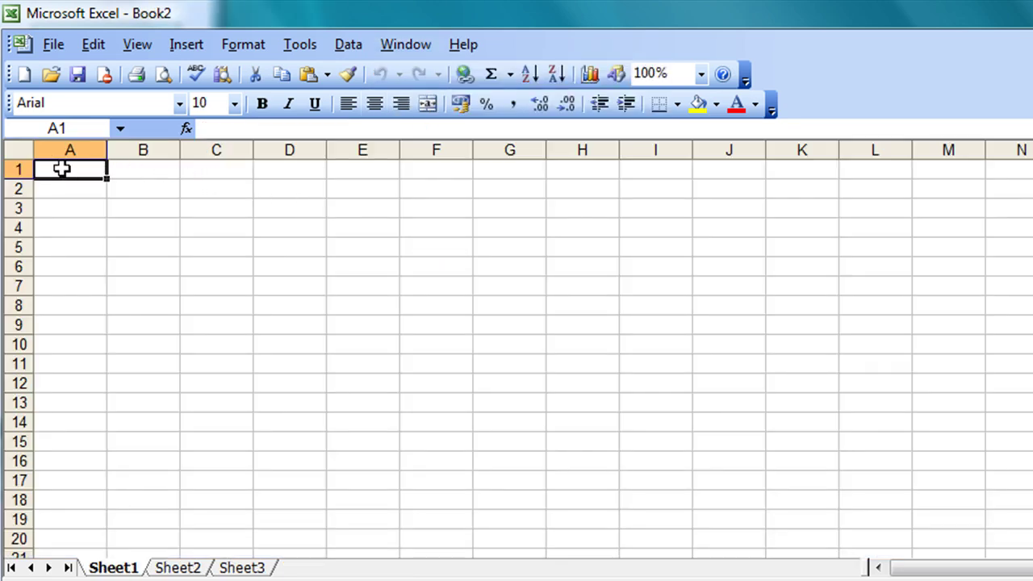
Paste the copied summary into Book2 at A1 and select the Rentals cells C3:C11
{"action": "right_click", "coordinate": [63, 169]}
{"action": "left_click", "coordinate": [122, 234]}
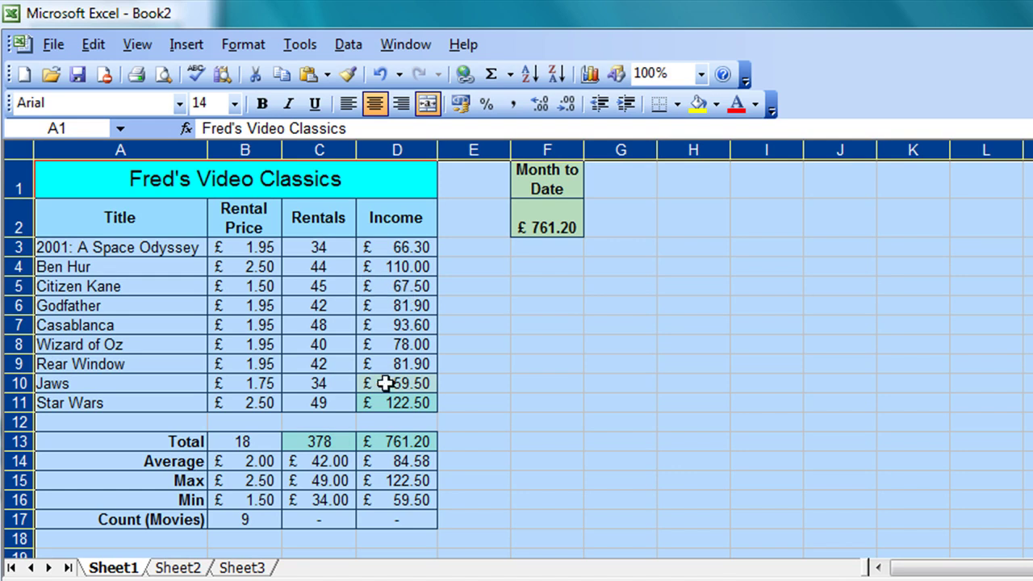
{"action": "left_click", "coordinate": [466, 483]}
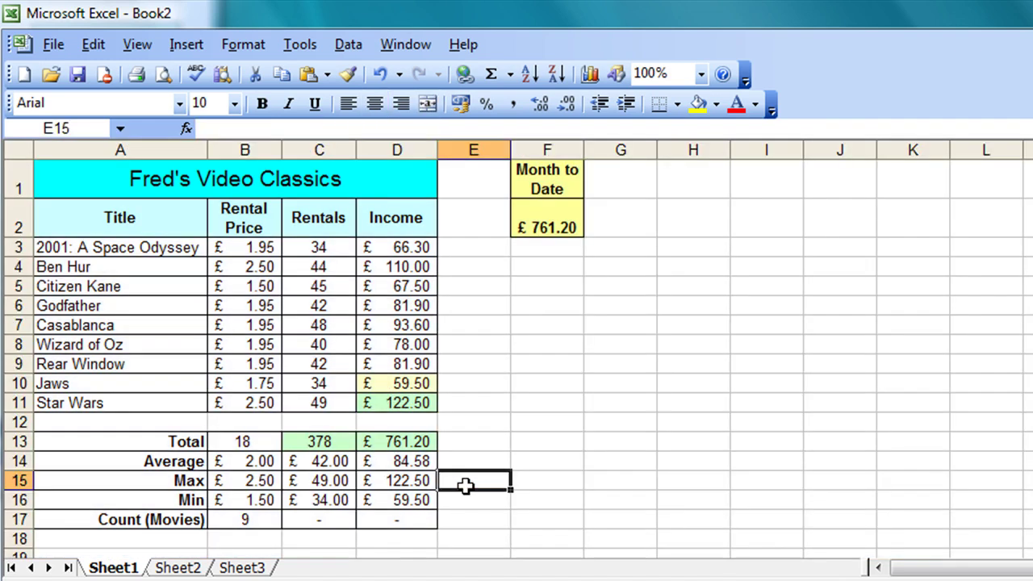
{"action": "left_click", "coordinate": [315, 244]}
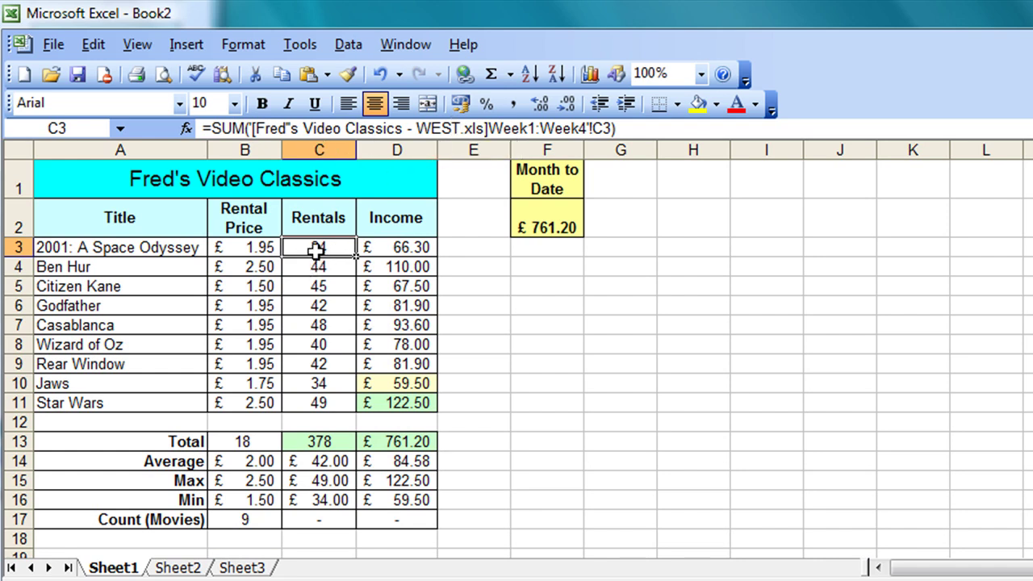
{"action": "left_click_drag", "start_coordinate": [314, 247], "coordinate": [293, 395]}
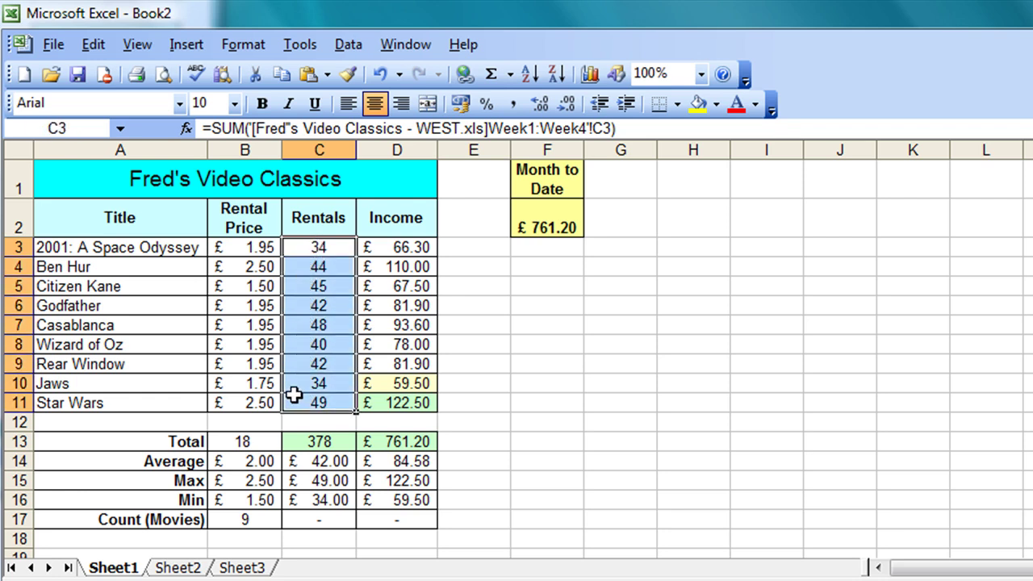
Clear the Rentals cells and start C3's formula with SOUTH.xls Summary!C3 plus
{"action": "key", "text": "Delete"}
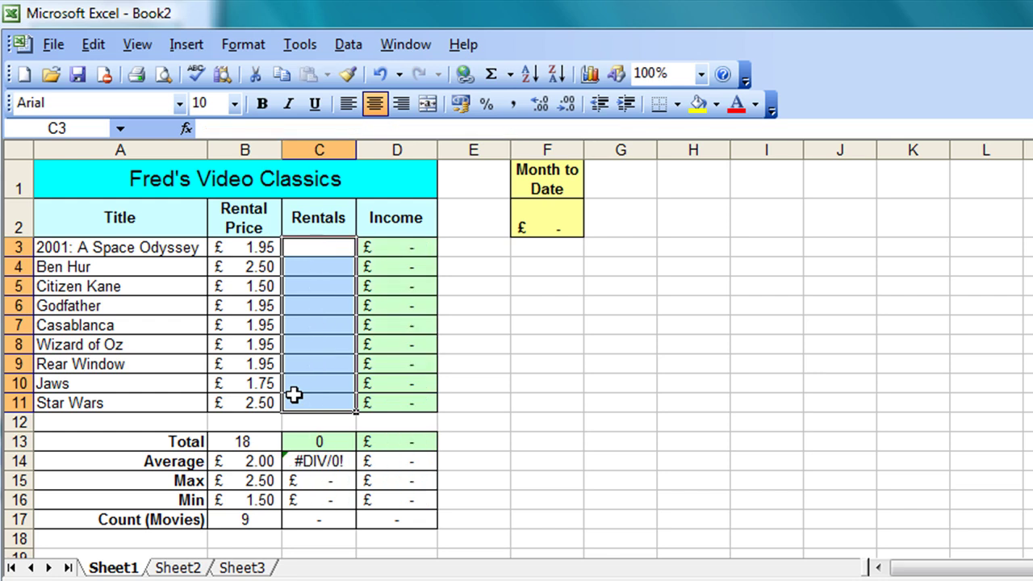
{"action": "left_click", "coordinate": [331, 252]}
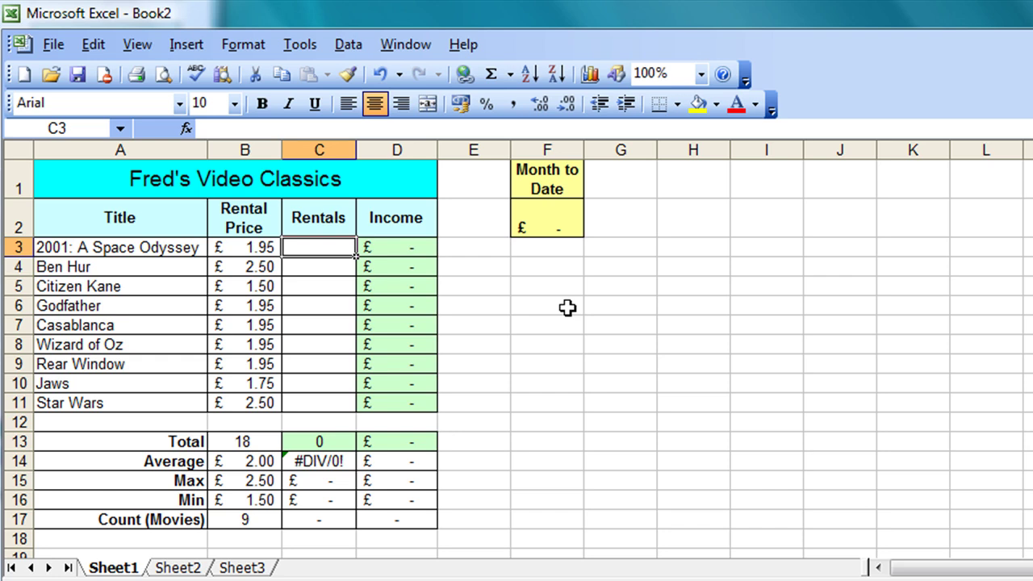
{"action": "type", "text": "="}
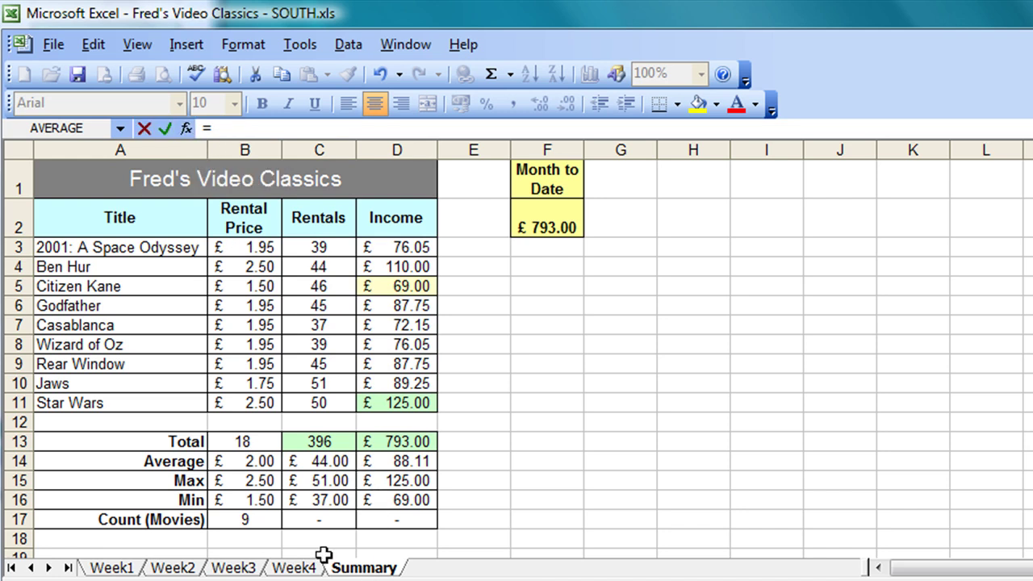
{"action": "left_click", "coordinate": [317, 245]}
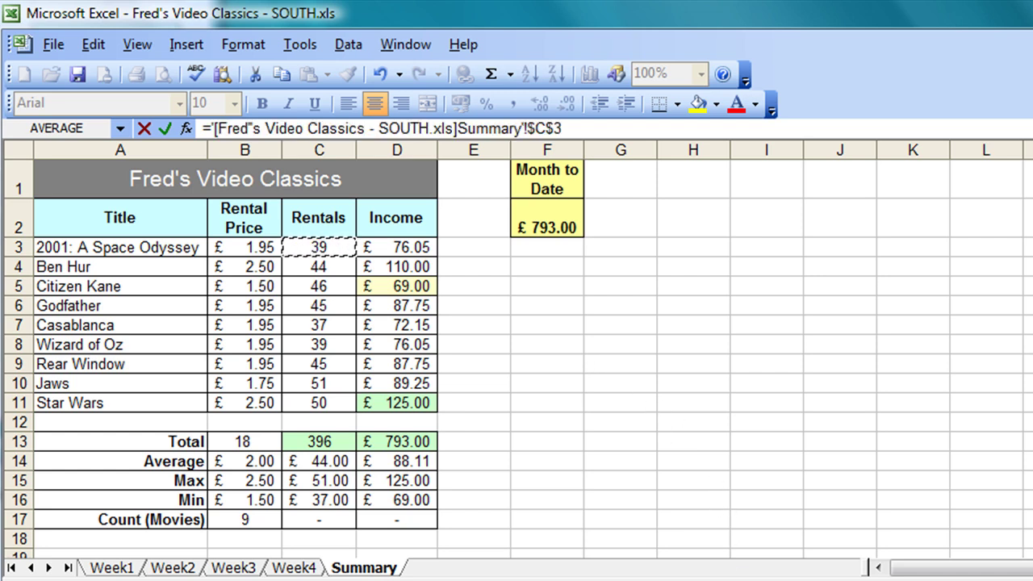
{"action": "type", "text": "+"}
Add C3 from the EAST, NORTH and WEST Summary sheets to the formula
{"action": "key", "text": "ctrl+F6"}
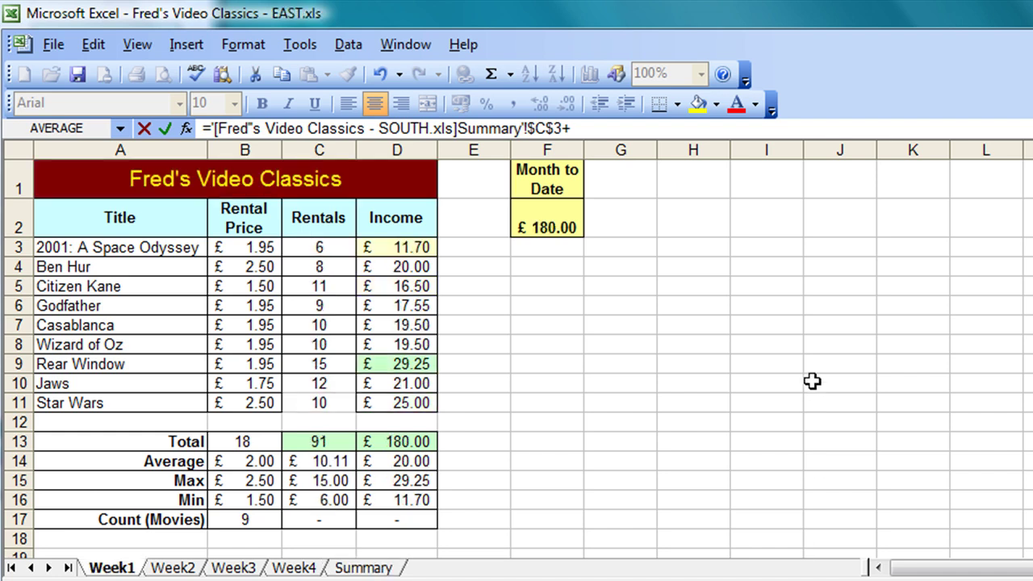
{"action": "left_click", "coordinate": [365, 569]}
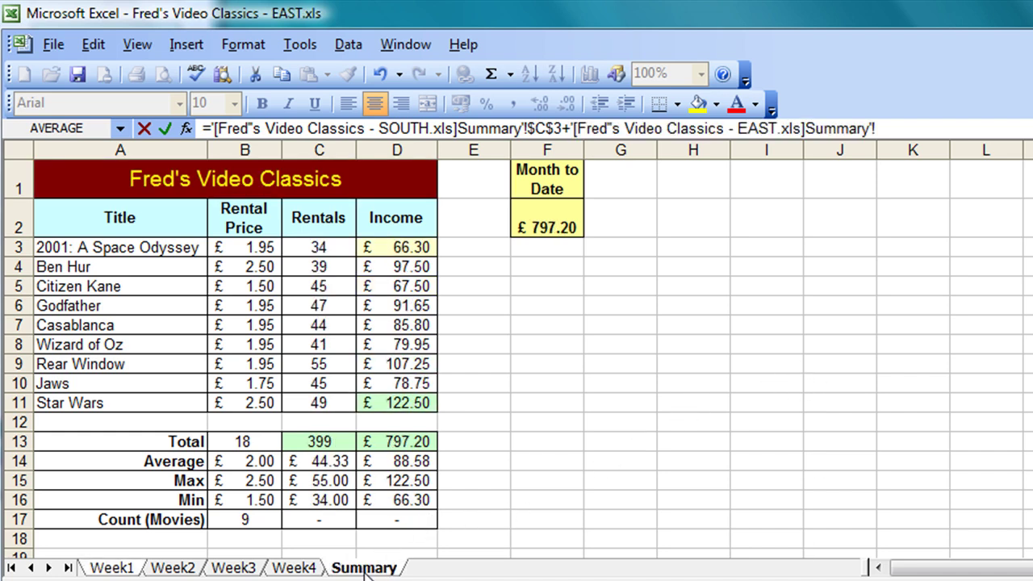
{"action": "left_click", "coordinate": [326, 245]}
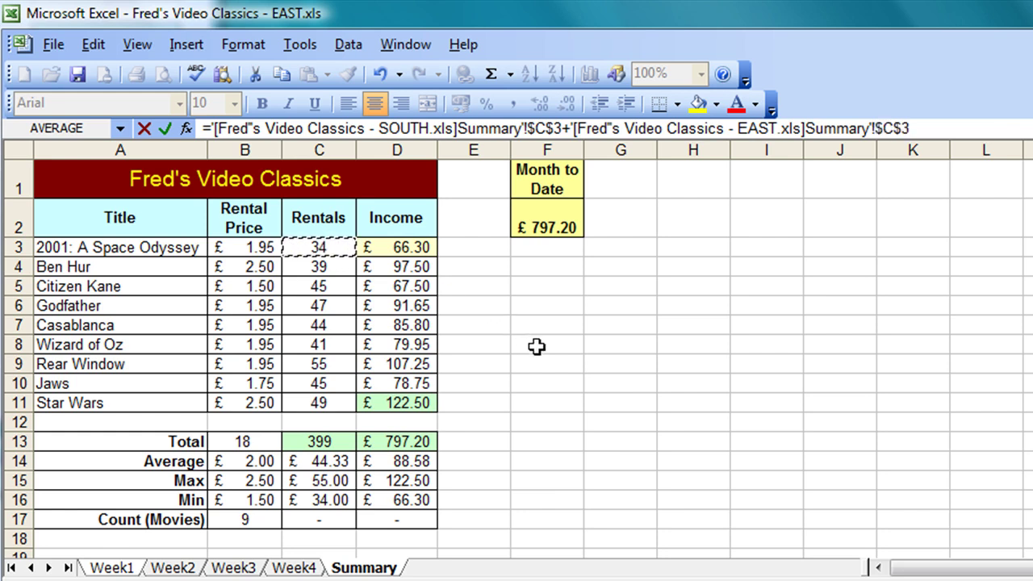
{"action": "type", "text": "+"}
{"action": "key", "text": "ctrl+F6"}
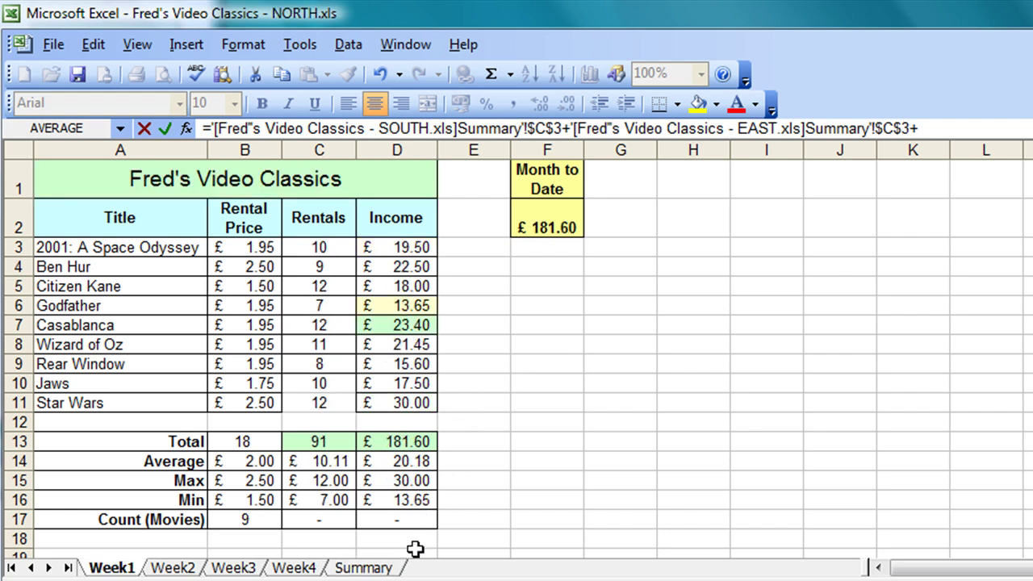
{"action": "left_click", "coordinate": [364, 568]}
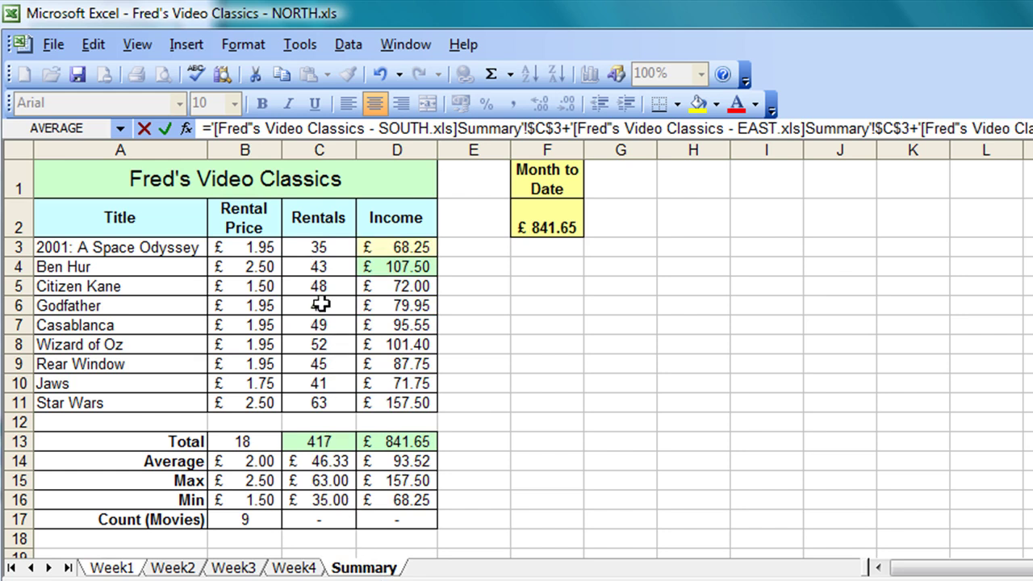
{"action": "left_click", "coordinate": [307, 244]}
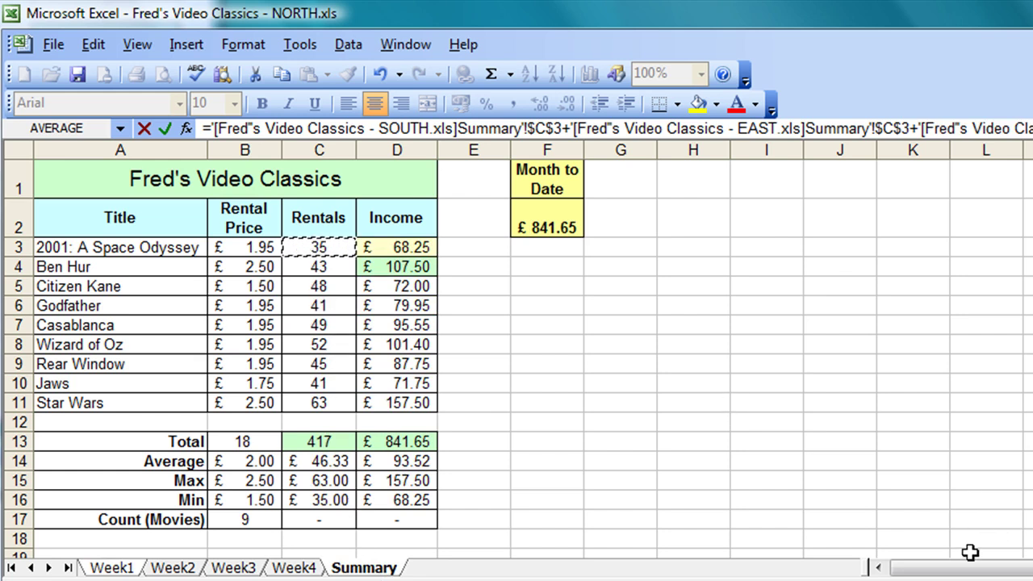
{"action": "type", "text": "+"}
{"action": "key", "text": "ctrl+F6"}
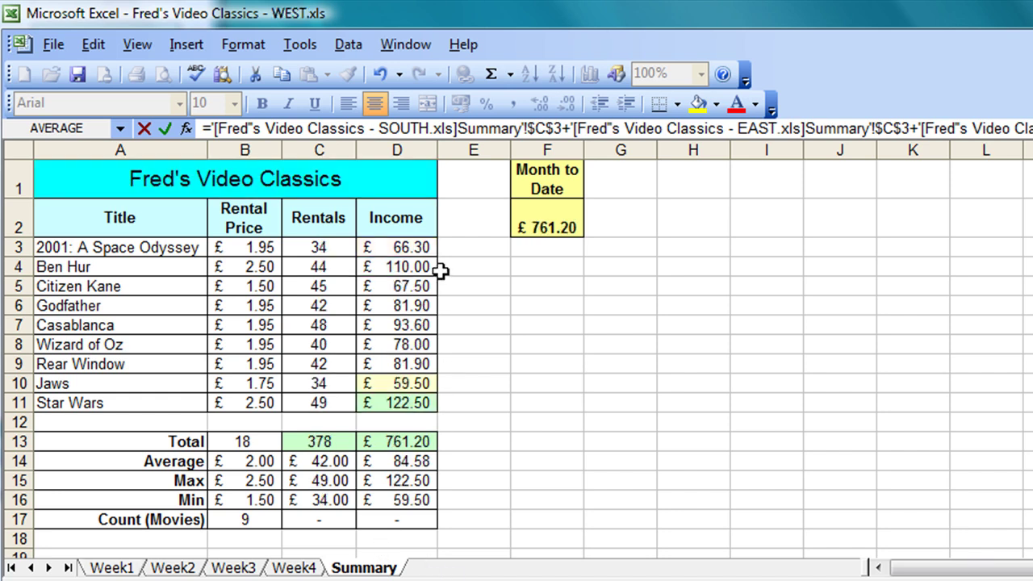
{"action": "left_click", "coordinate": [304, 243]}
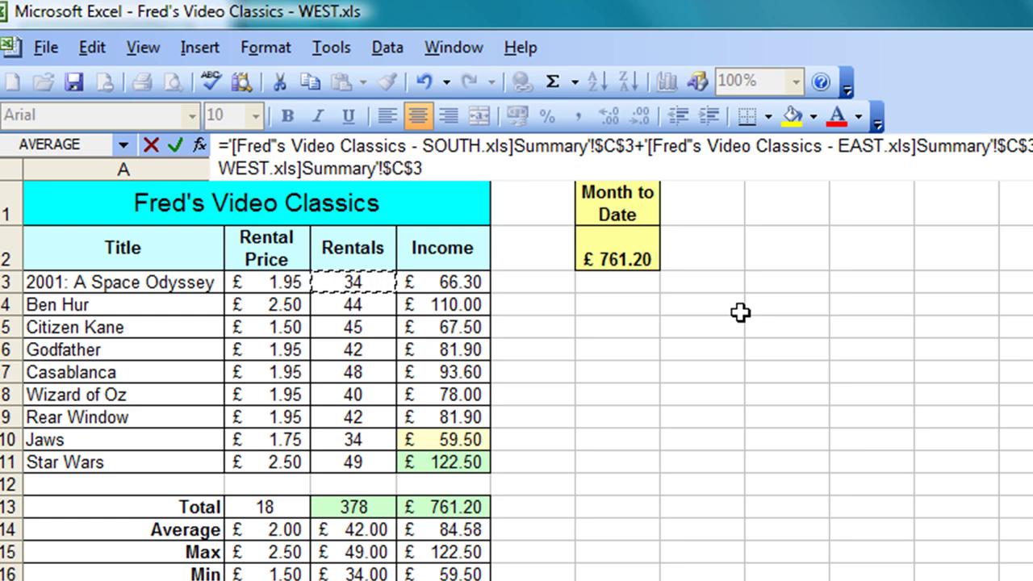
Enter the four-region formula in C3 and copy it into C4, both showing 142
{"action": "key", "text": "Return"}
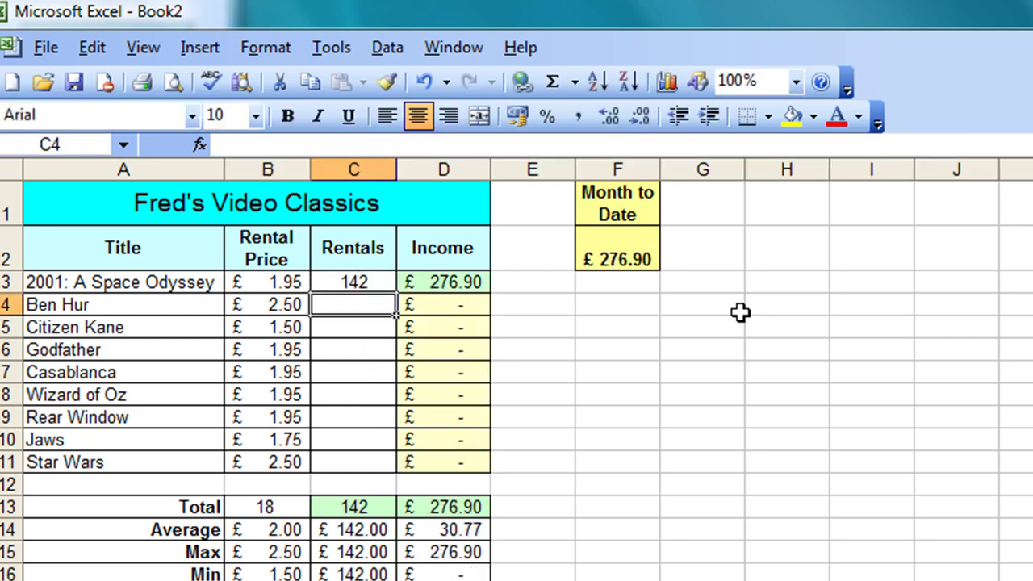
{"action": "key", "text": "Up"}
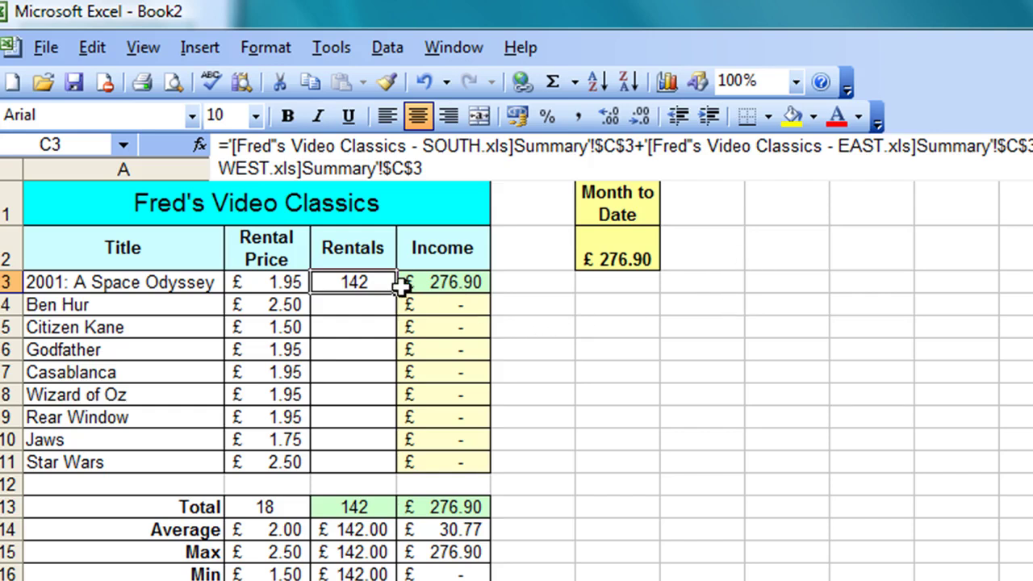
{"action": "left_click_drag", "start_coordinate": [397, 294], "coordinate": [394, 307]}
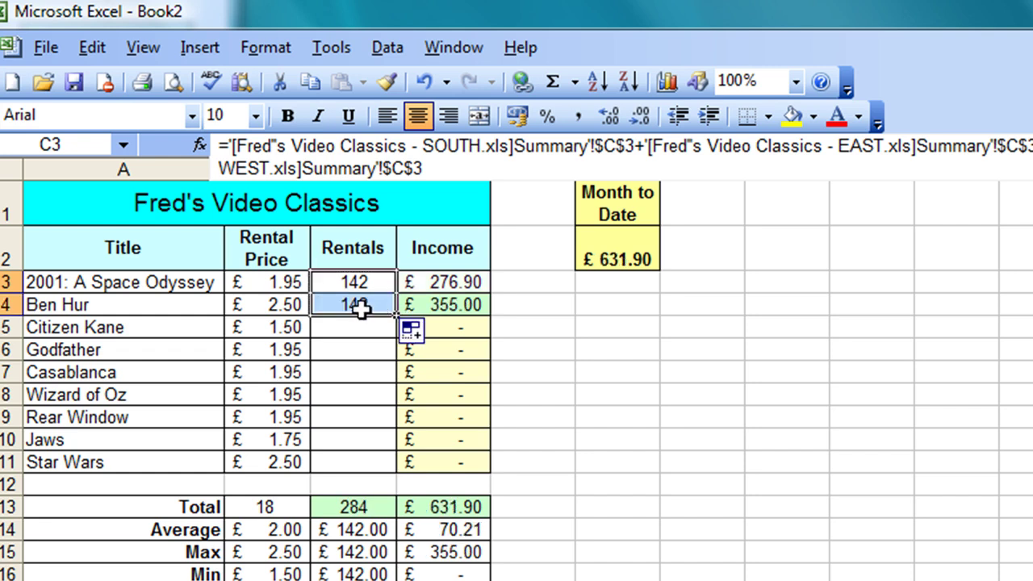
{"action": "left_click", "coordinate": [361, 309]}
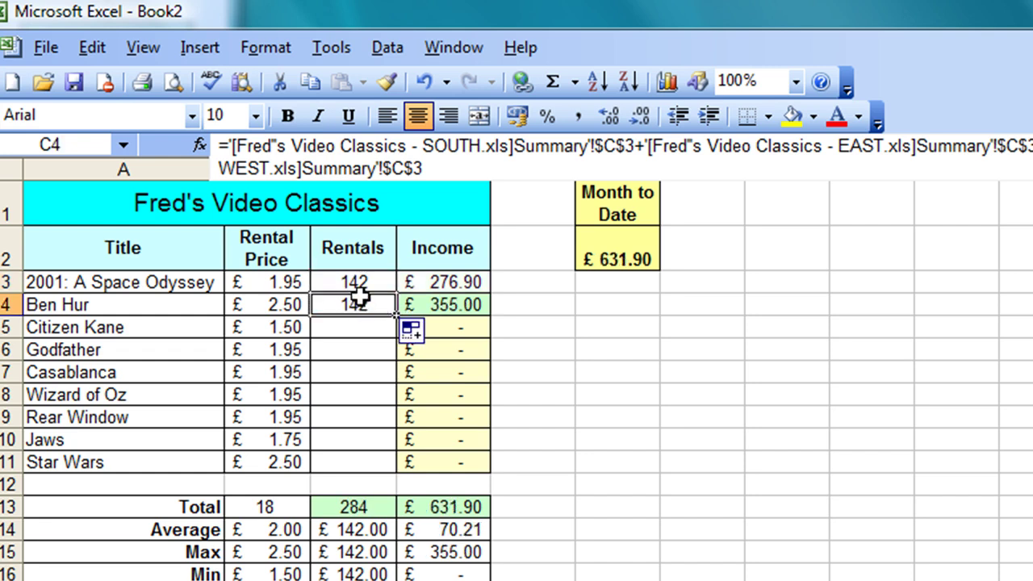
{"action": "left_click", "coordinate": [363, 284]}
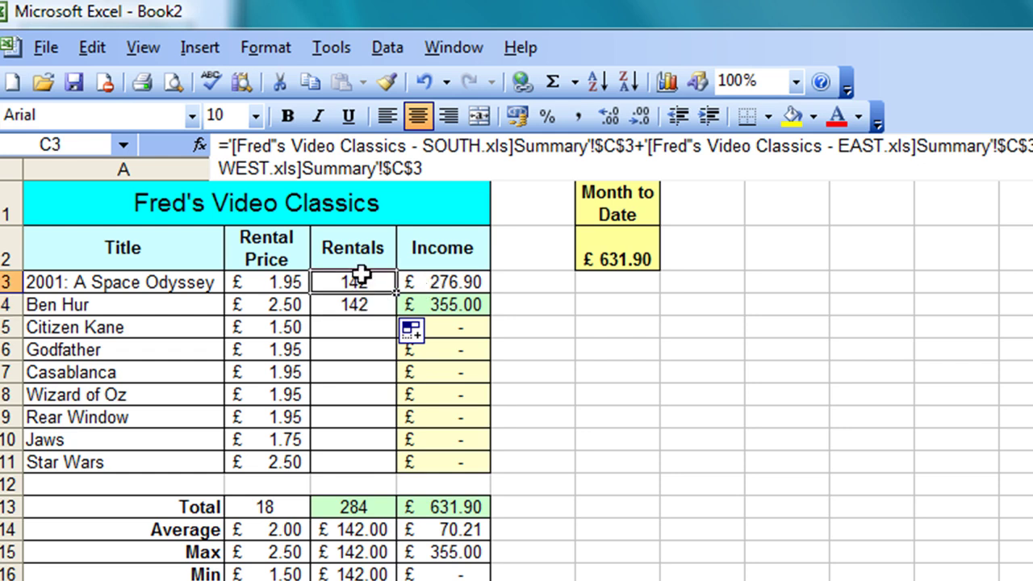
Clear the copied formula from Ben Hur's Rentals cell C4
{"action": "left_click", "coordinate": [352, 303]}
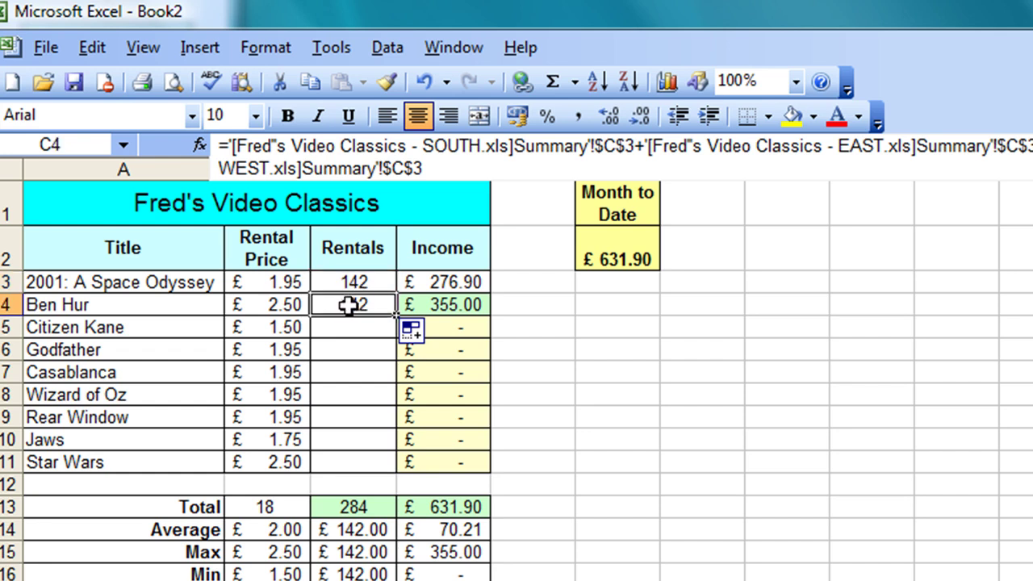
{"action": "key", "text": "Delete"}
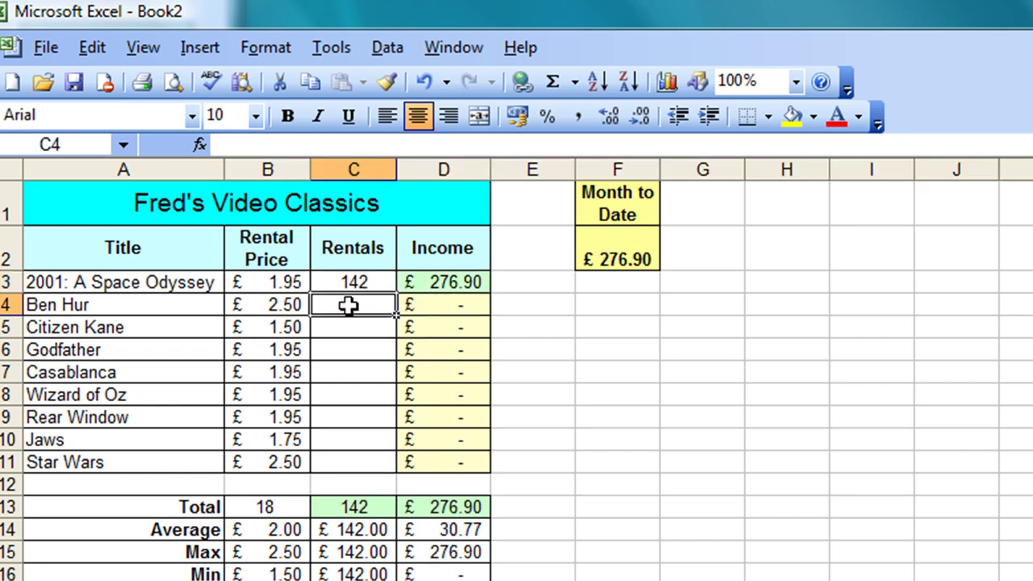
{"action": "left_click", "coordinate": [351, 277]}
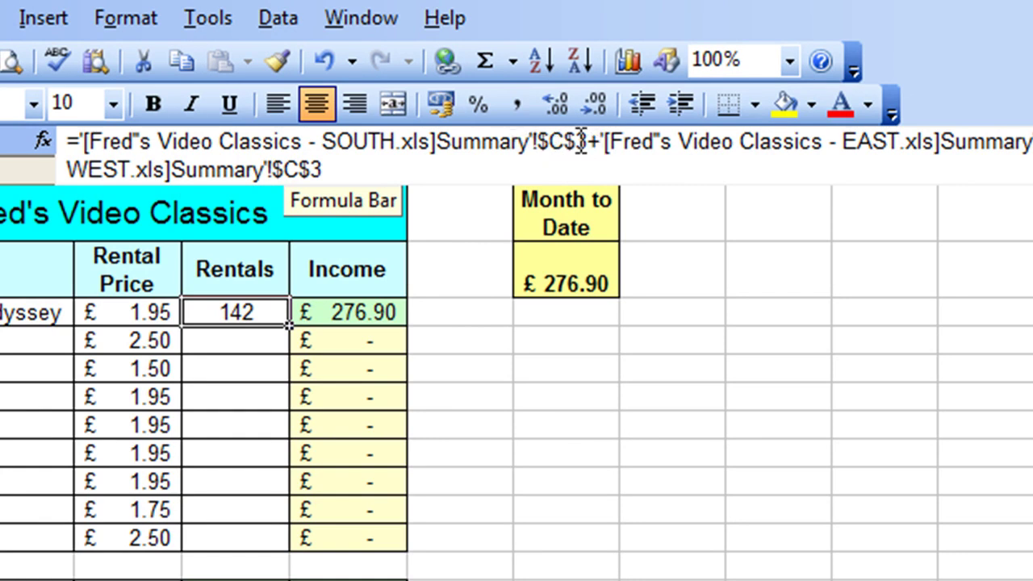
Change C3's four references from $C$3 to $C3 by removing each row $
{"action": "left_click", "coordinate": [574, 141]}
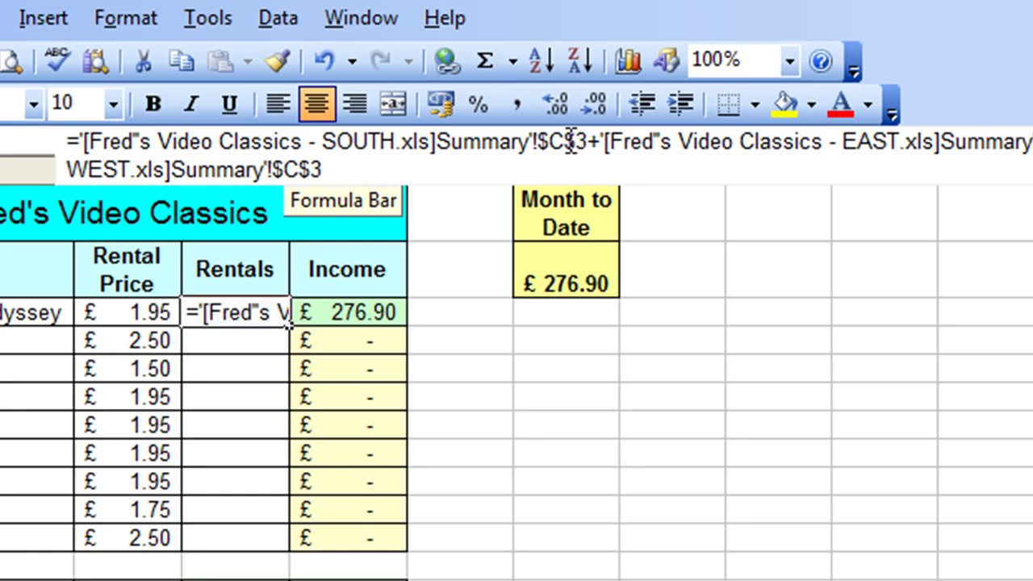
{"action": "left_click_drag", "start_coordinate": [575, 141], "coordinate": [565, 141]}
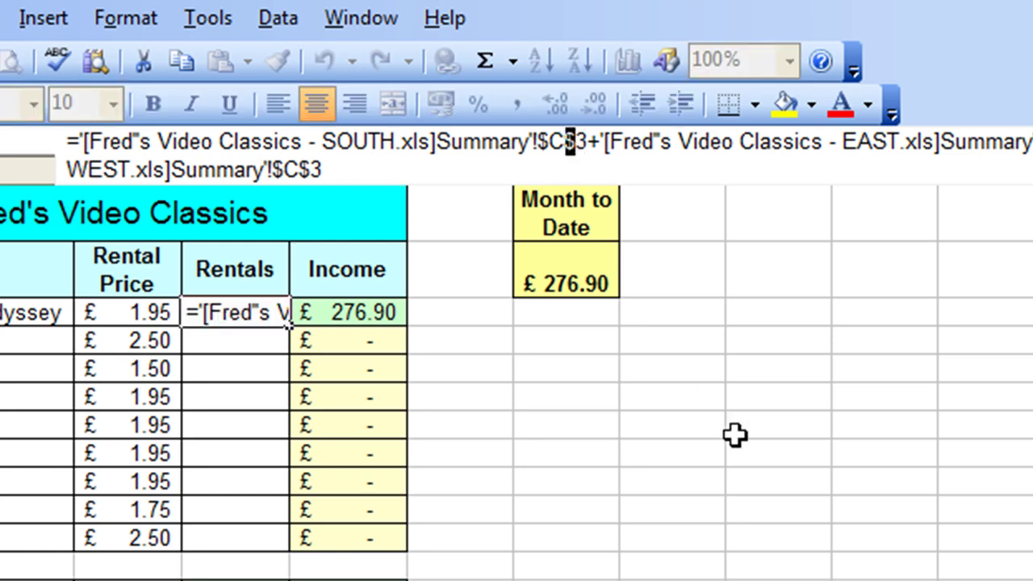
{"action": "key", "text": "Delete"}
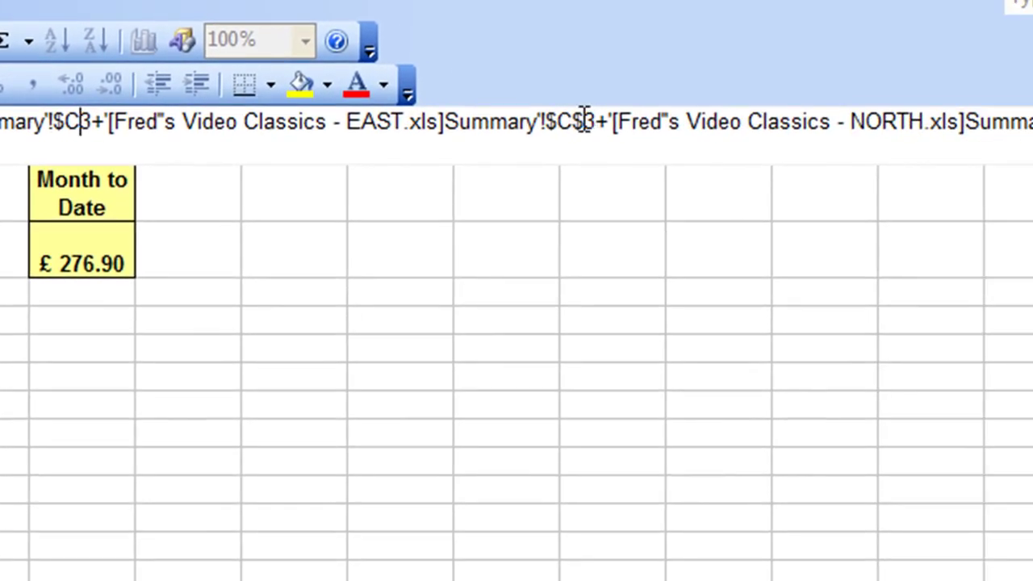
{"action": "left_click_drag", "start_coordinate": [583, 121], "coordinate": [571, 121]}
{"action": "key", "text": "Delete"}
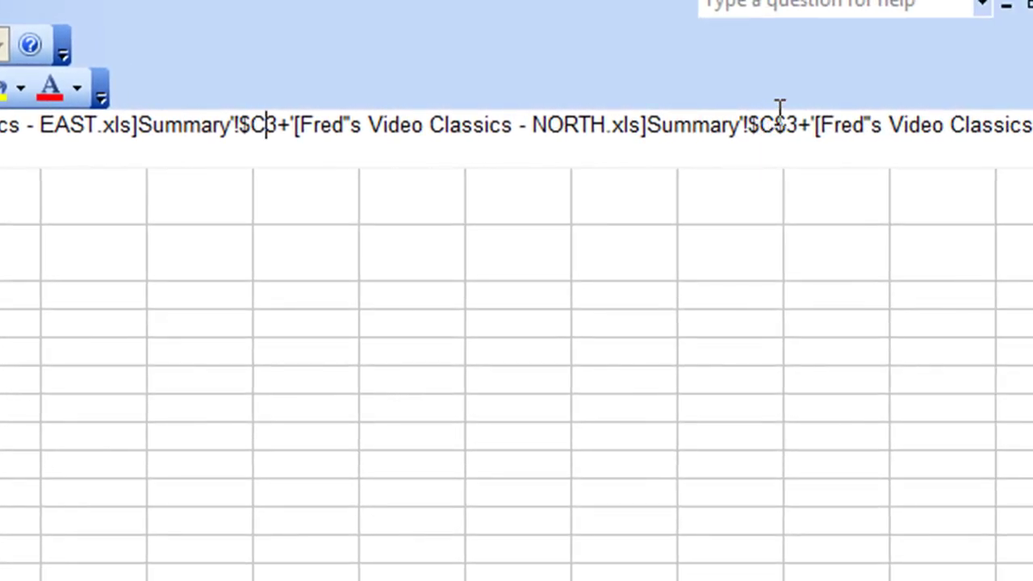
{"action": "left_click_drag", "start_coordinate": [785, 122], "coordinate": [777, 123]}
{"action": "key", "text": "Delete"}
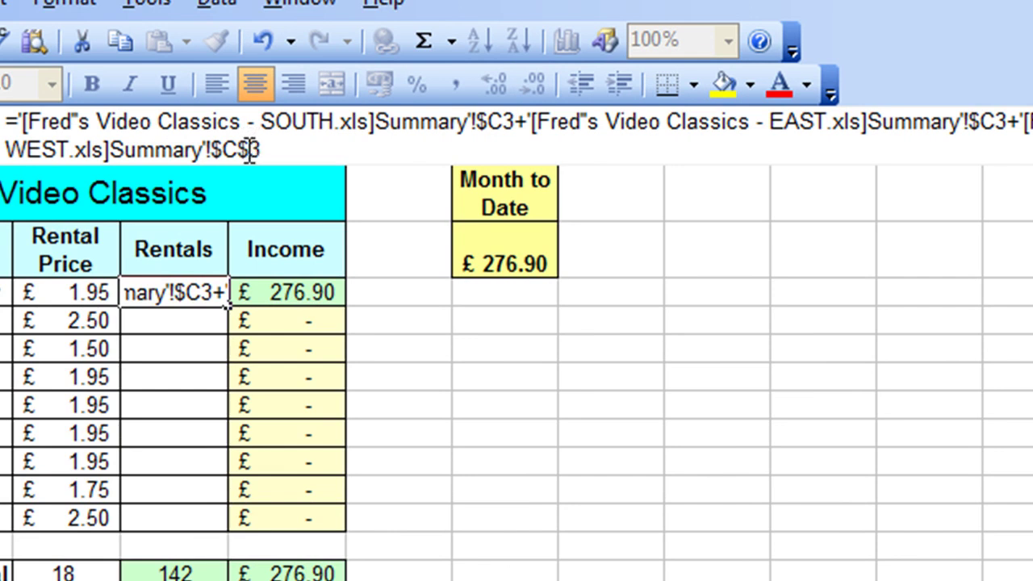
{"action": "left_click_drag", "start_coordinate": [250, 151], "coordinate": [239, 150]}
{"action": "key", "text": "Delete"}
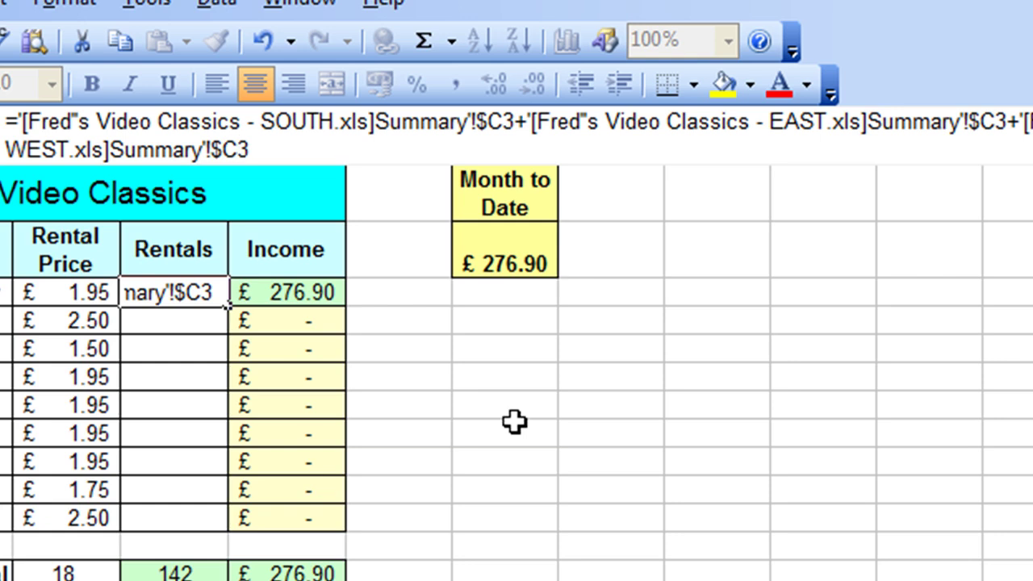
{"action": "key", "text": "Return"}
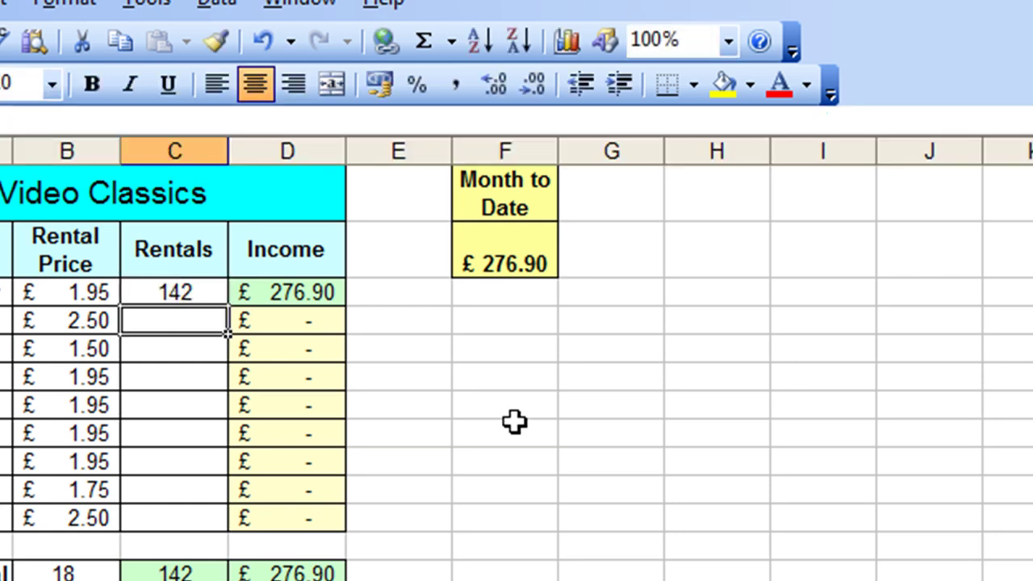
Fill C3's formula down to C11 and check each row's formula references its own row
{"action": "left_click", "coordinate": [192, 284]}
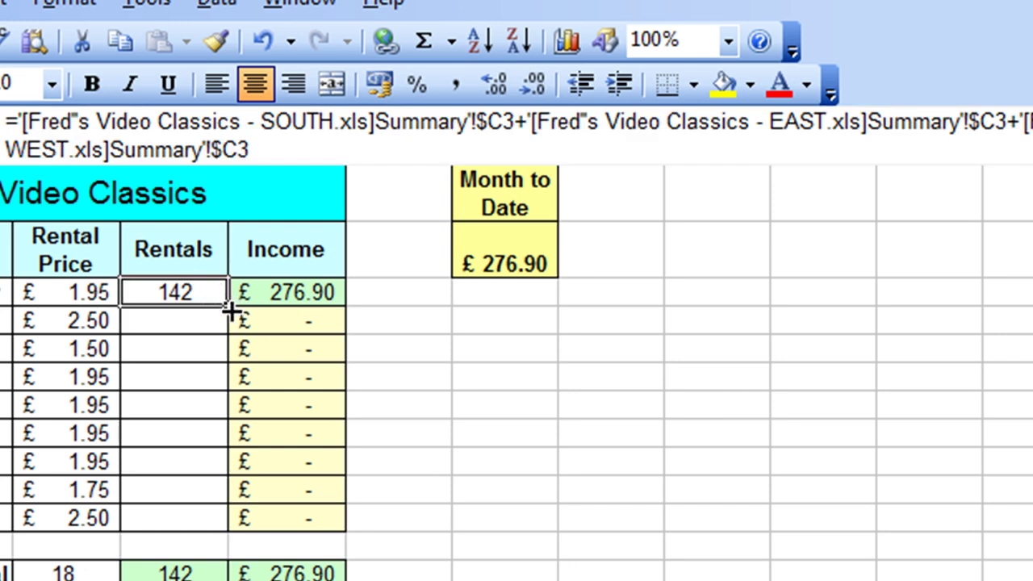
{"action": "left_click_drag", "start_coordinate": [229, 309], "coordinate": [220, 533]}
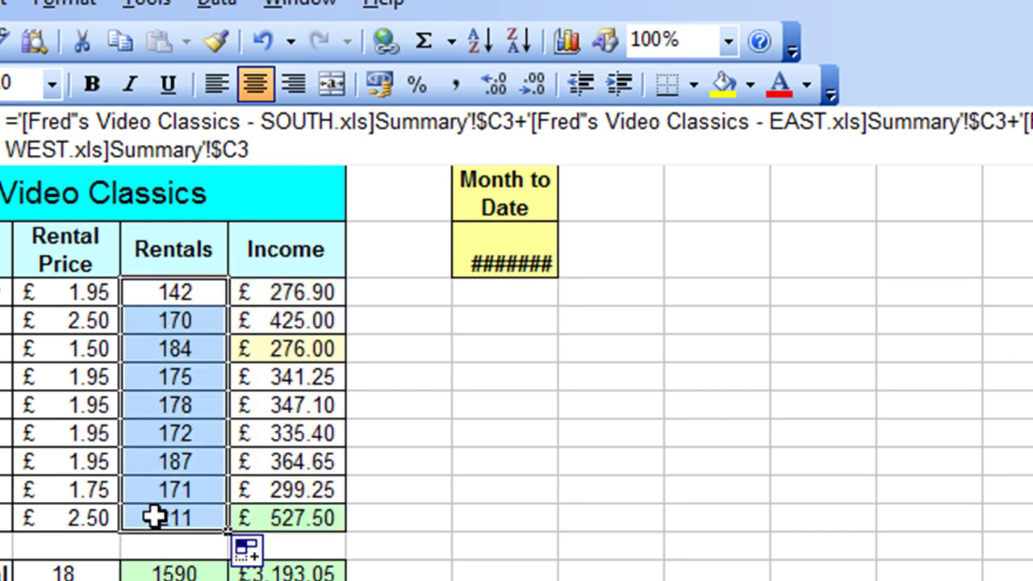
{"action": "left_click", "coordinate": [171, 322]}
{"action": "left_click", "coordinate": [171, 378]}
{"action": "left_click", "coordinate": [164, 436]}
{"action": "left_click", "coordinate": [162, 490]}
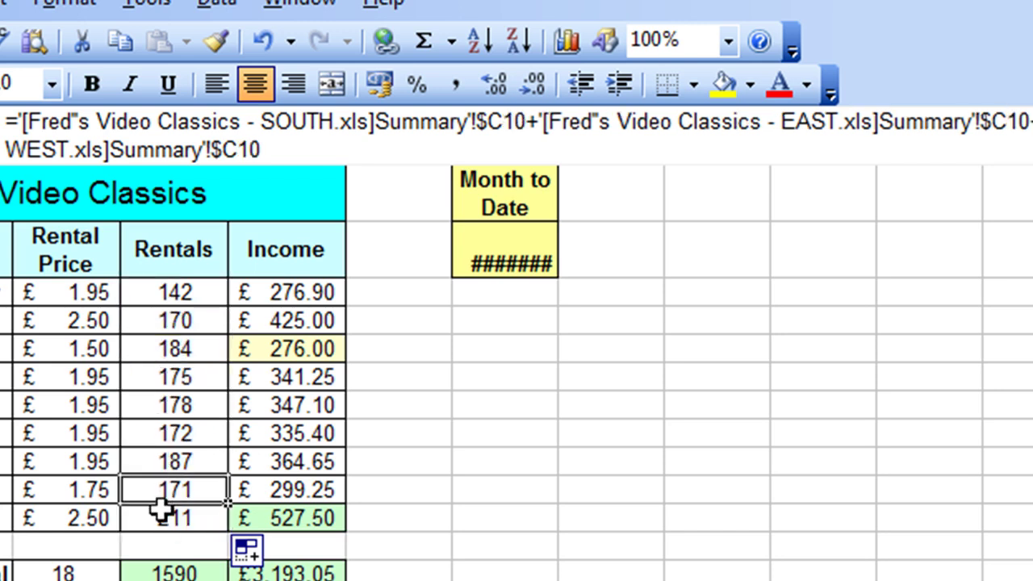
{"action": "left_click", "coordinate": [162, 509]}
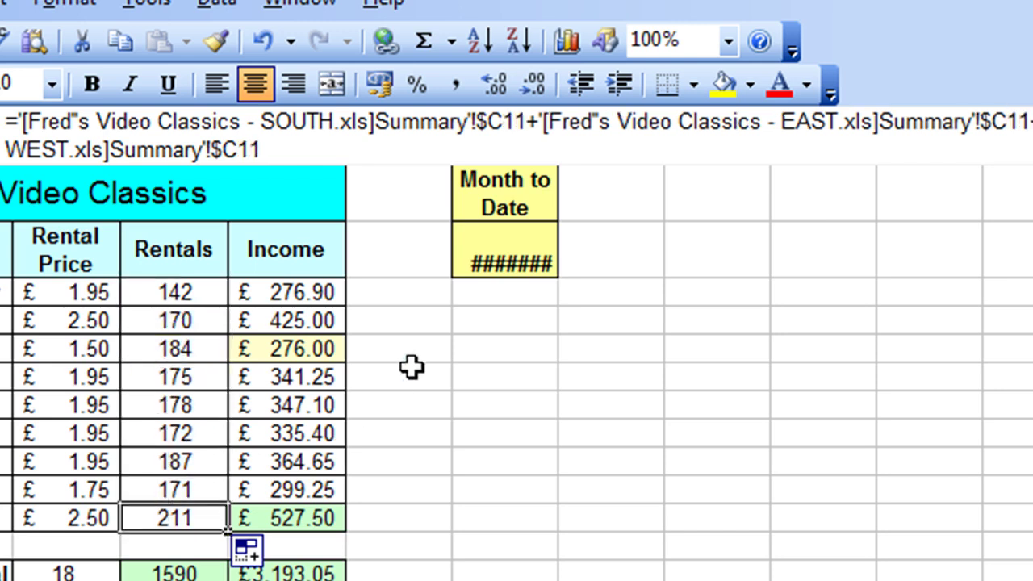
{"action": "left_click", "coordinate": [484, 365]}
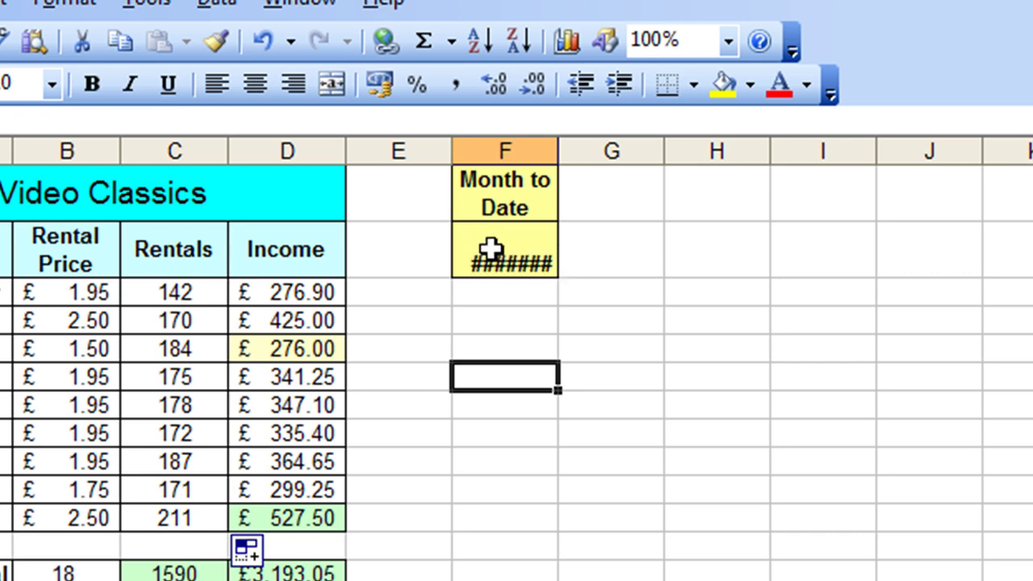
Widen column F until the Month to Date total displays £ 3,193.05
{"action": "double_click", "coordinate": [557, 151]}
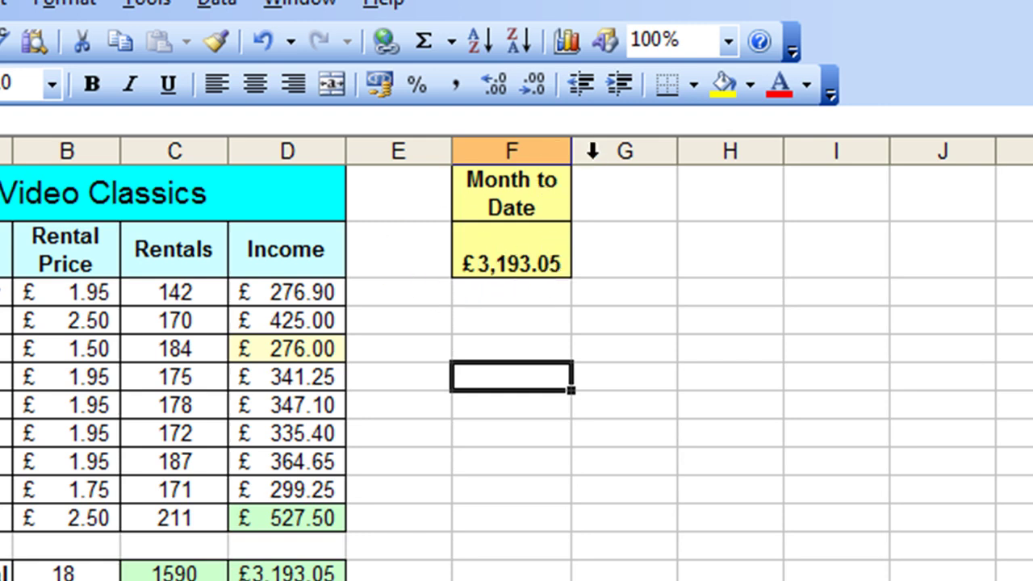
{"action": "left_click_drag", "start_coordinate": [573, 146], "coordinate": [557, 148]}
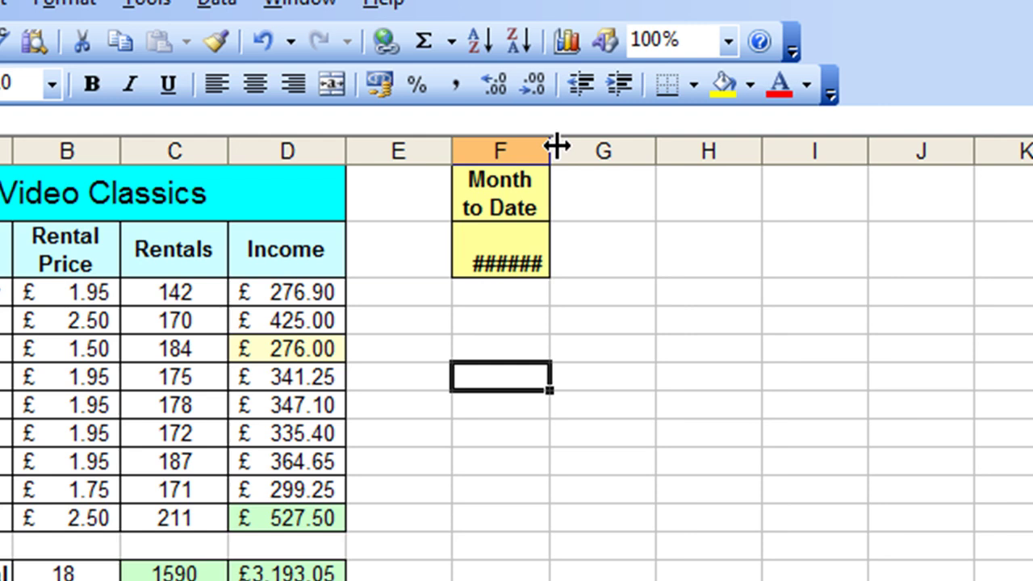
{"action": "left_click_drag", "start_coordinate": [557, 146], "coordinate": [586, 147]}
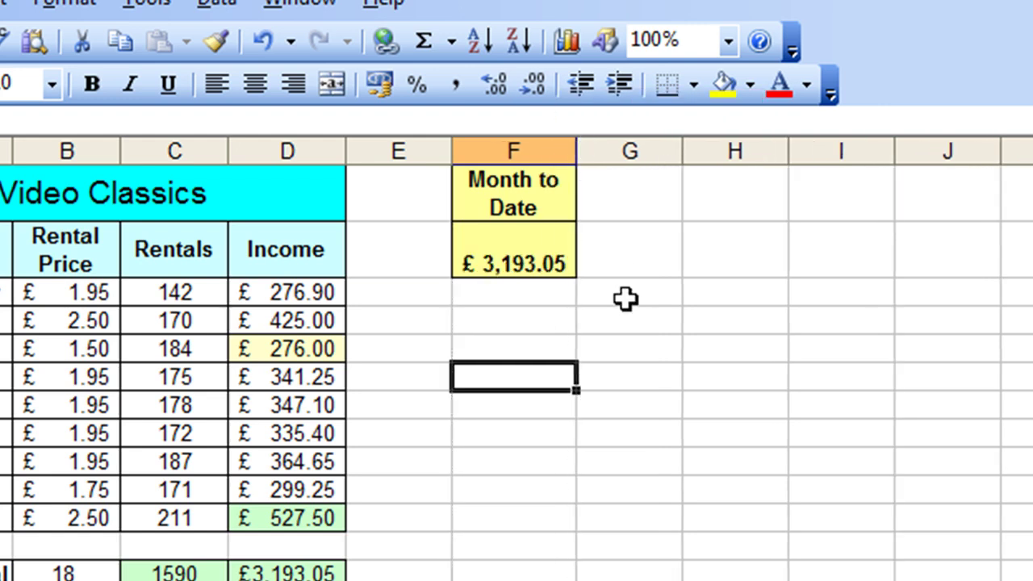
{"action": "left_click", "coordinate": [177, 291]}
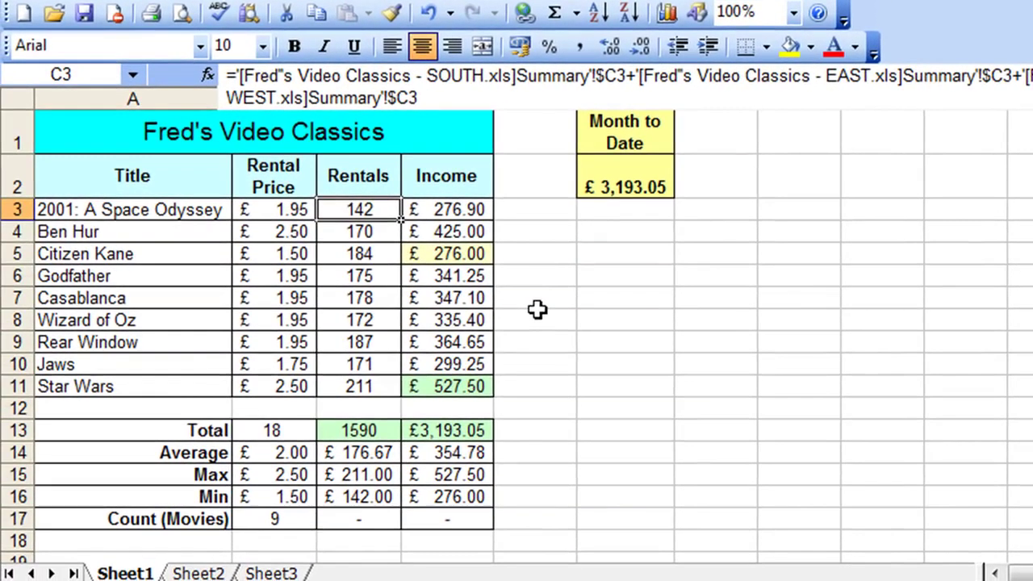
Save Book2 as 'Group Summary' in the Multiple Workbook series folder beside the regional files
{"action": "key", "text": "F12"}
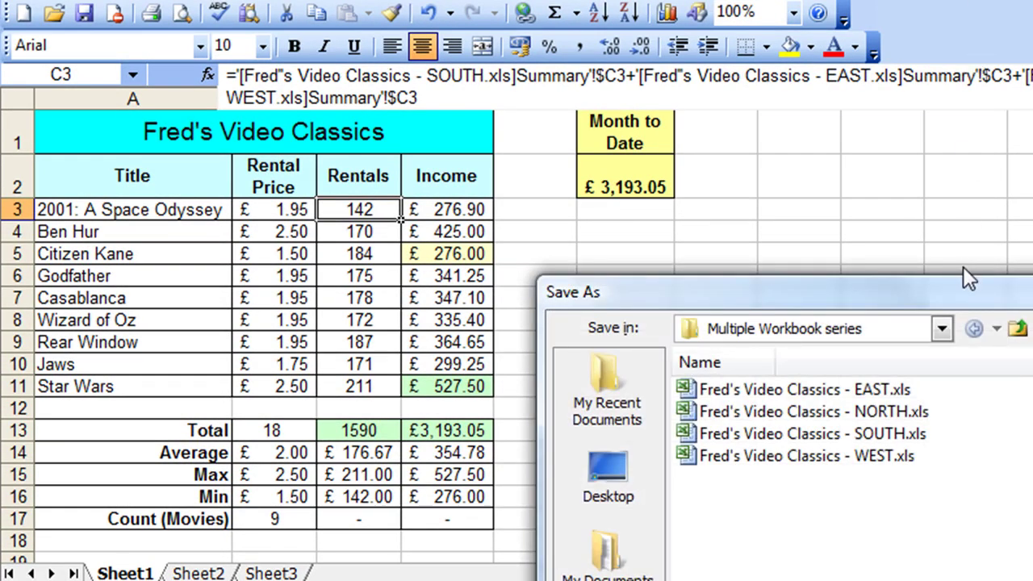
{"action": "left_click_drag", "start_coordinate": [961, 293], "coordinate": [634, 45]}
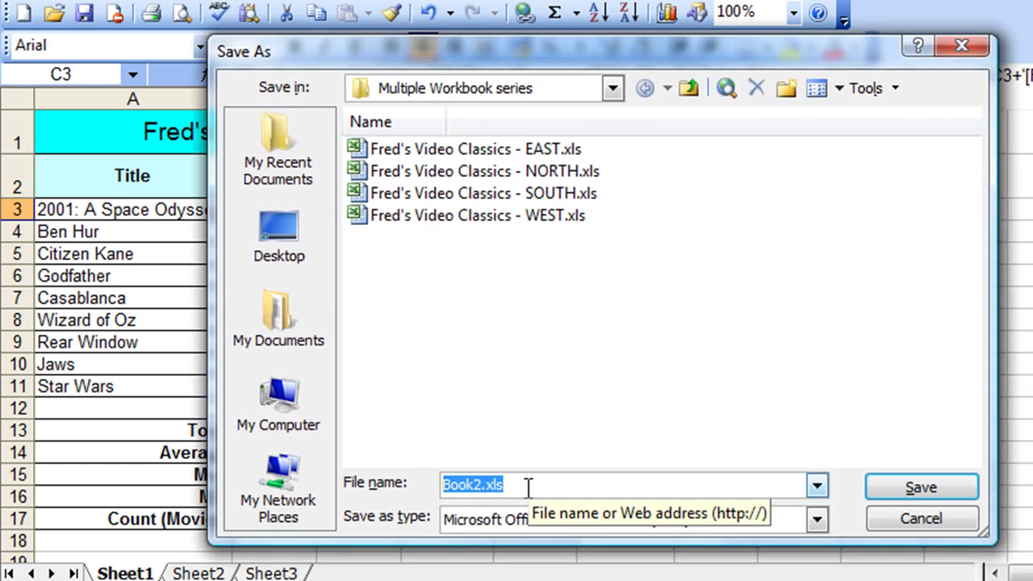
{"action": "type", "text": "Gr"}
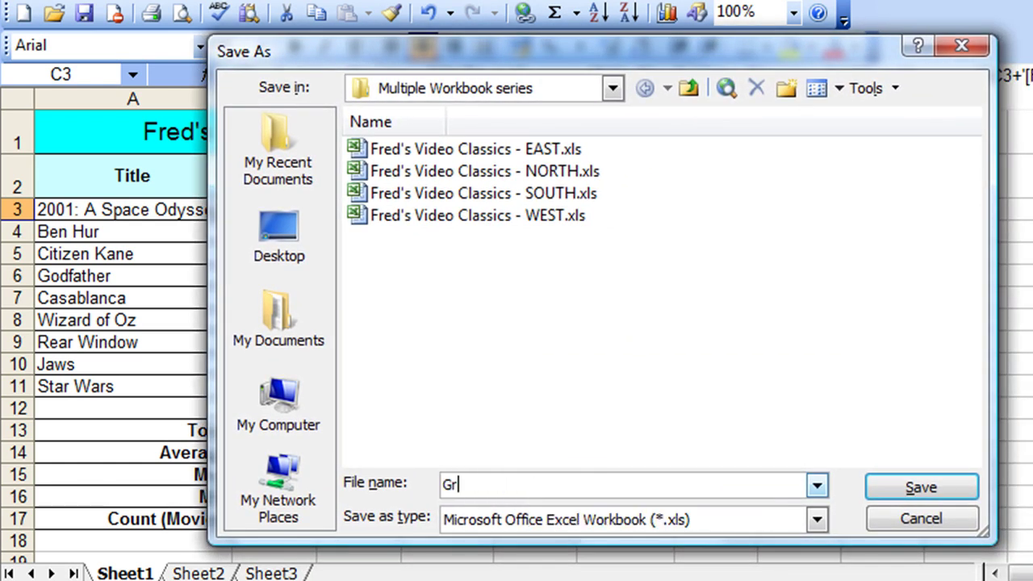
{"action": "type", "text": "oup Summary"}
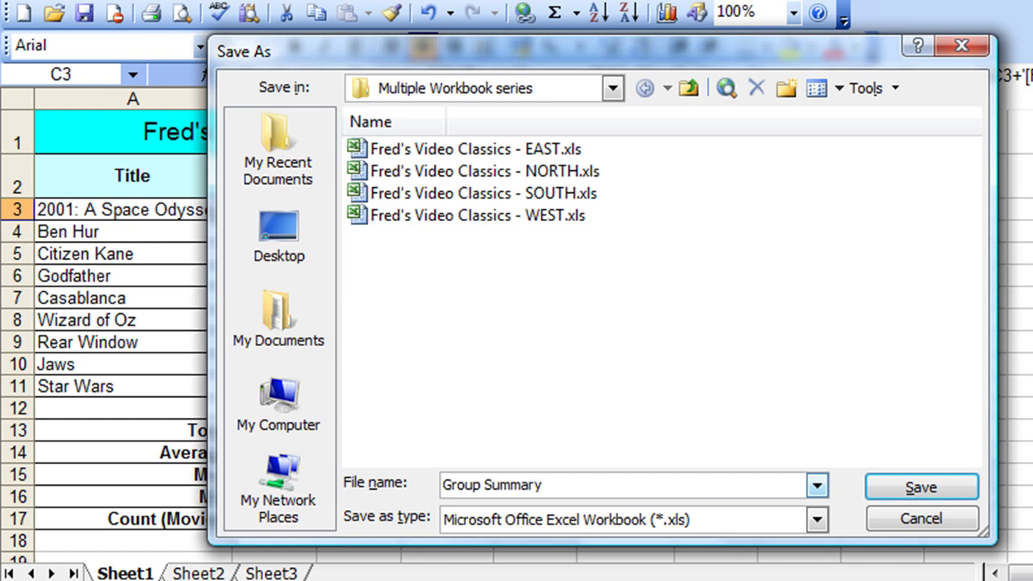
{"action": "key", "text": "Return"}
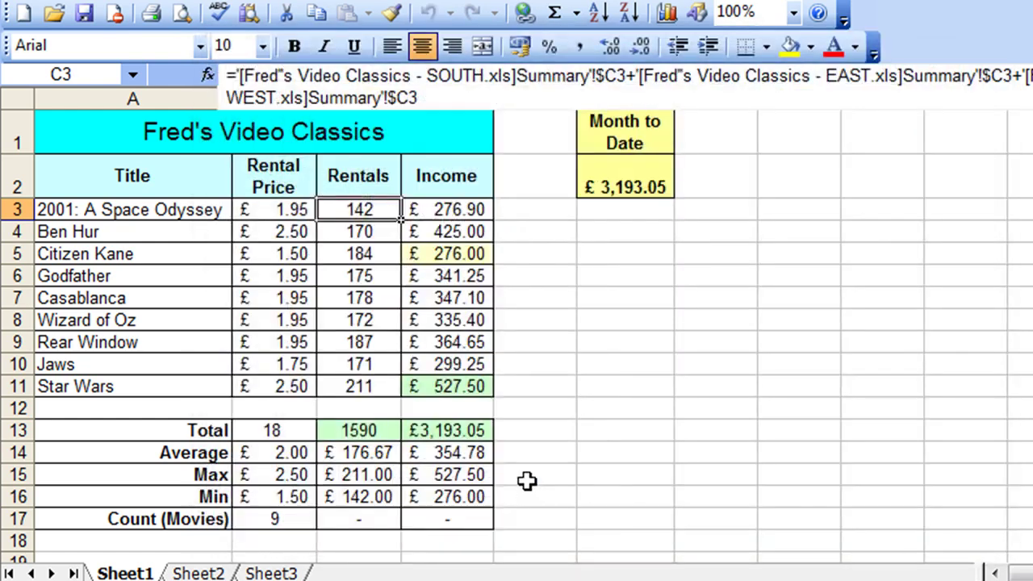